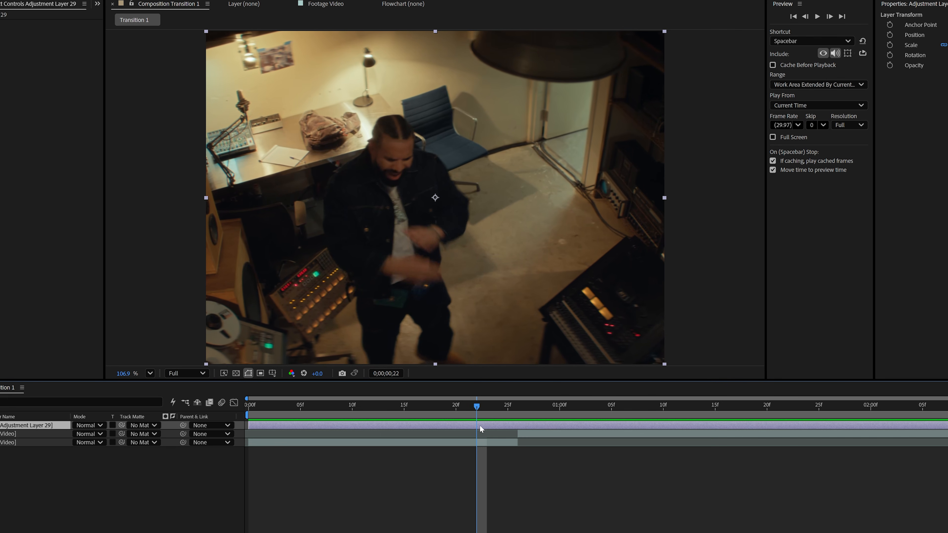
Trim the adjustment layer to start at 0;00;00;22 and end at 0;00;00;27 around the clip cut.
key("alt+[")
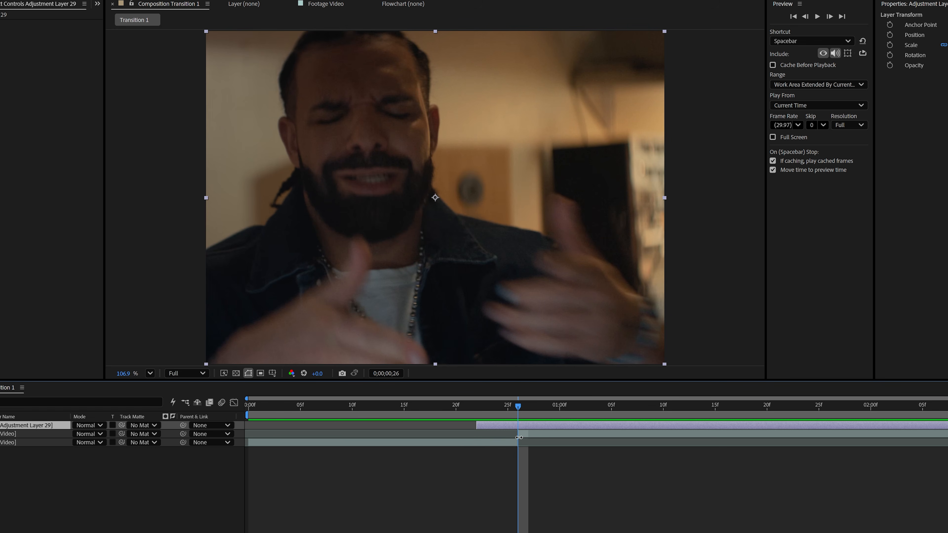
left_click_drag(520, 411, 540, 408)
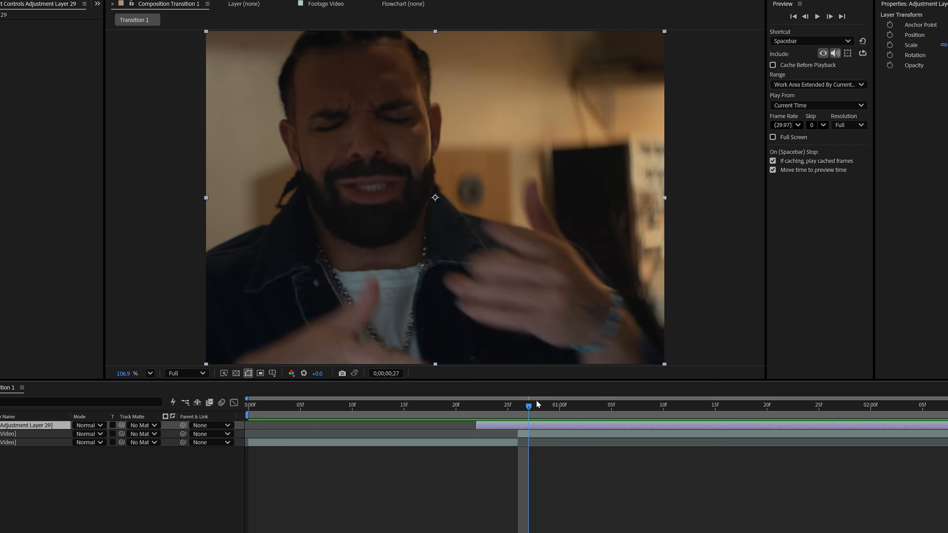
key("alt+]")
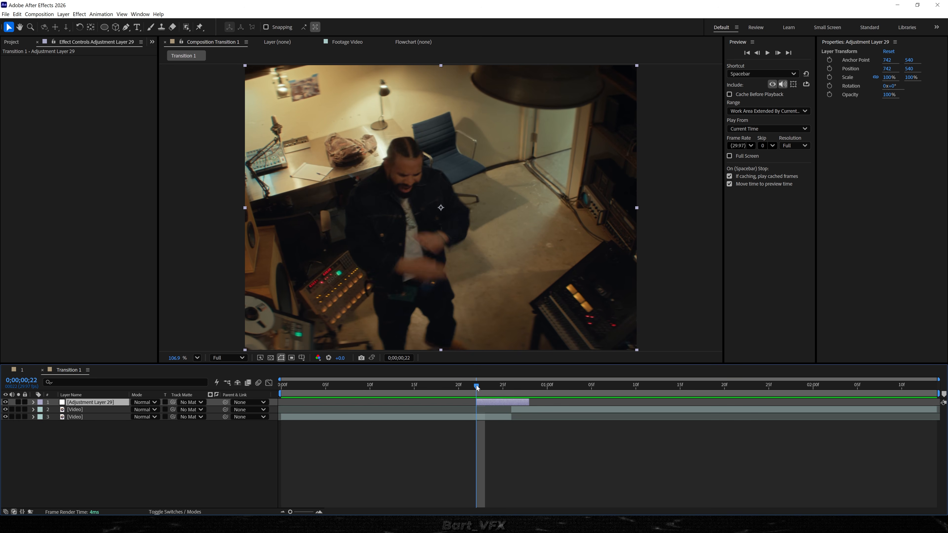
Split the adjustment layer at 0;00;00;23.
left_click_drag(476, 386, 485, 386)
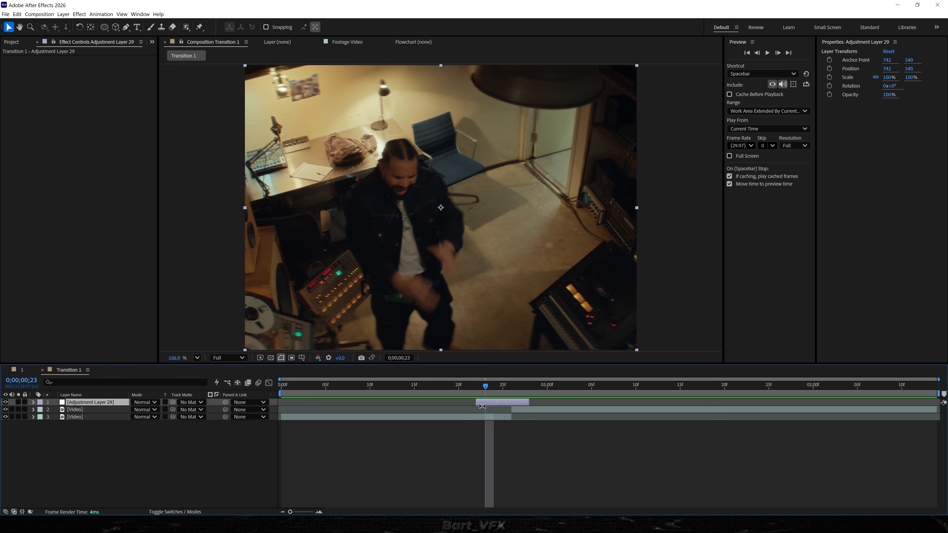
key("ctrl+shift+d")
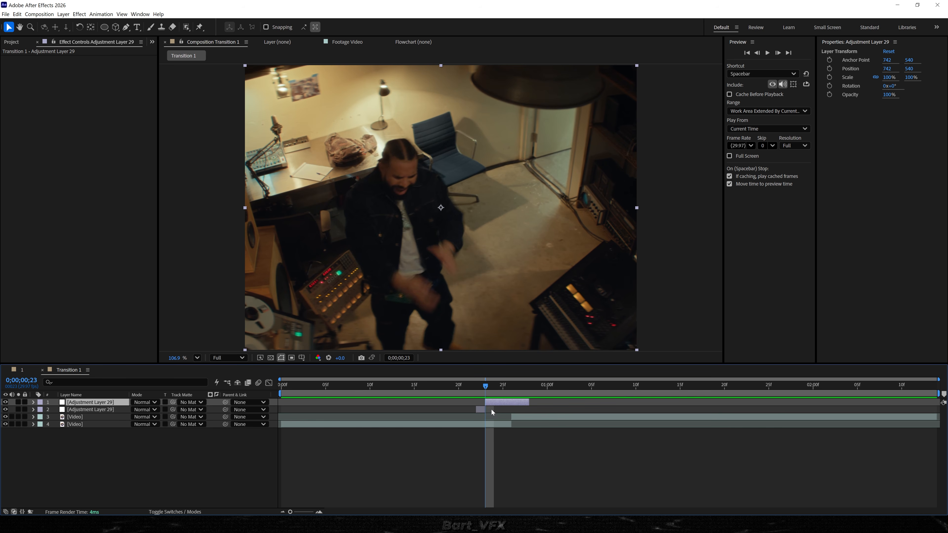
Apply the Mosaic effect to the short first adjustment-layer segment at 0;00;00;22.
left_click(472, 387)
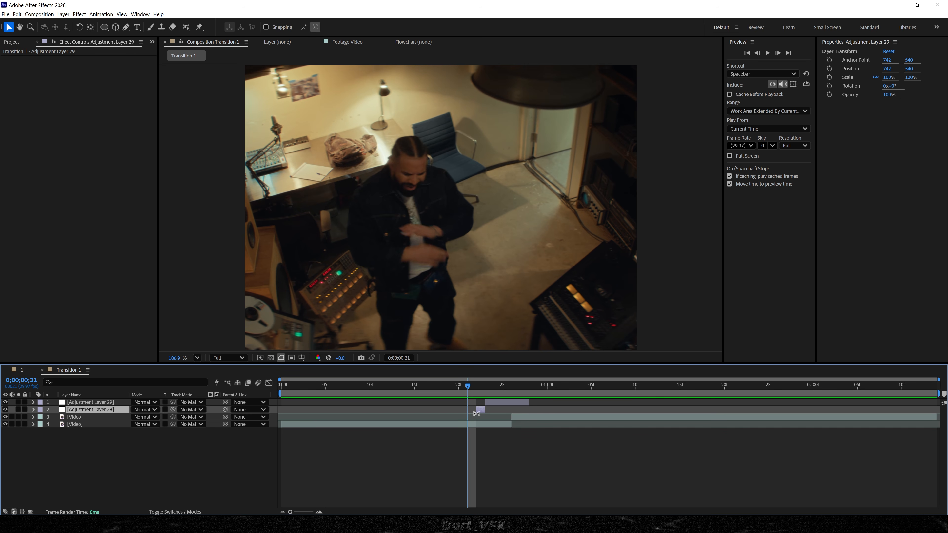
key("Page_Down")
key("Page_Down")
key("Page_Down")
key("Page_Down")
left_click(492, 403)
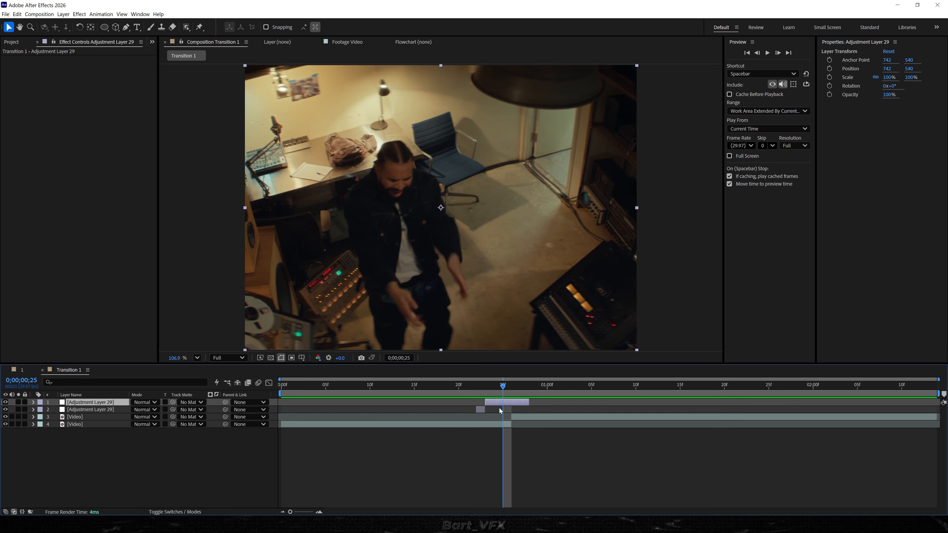
key("Page_Up")
key("Page_Up")
key("Page_Up")
left_click(482, 411)
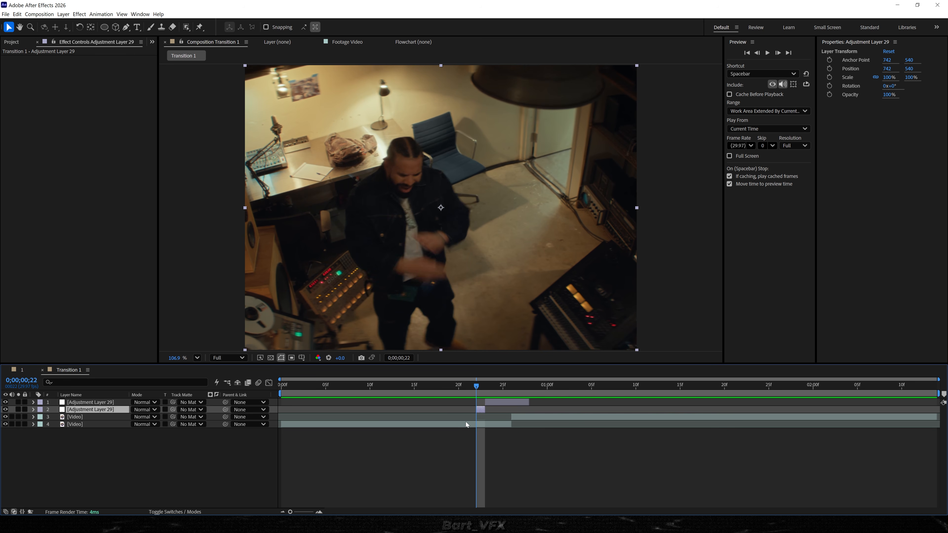
key("ctrl+space")
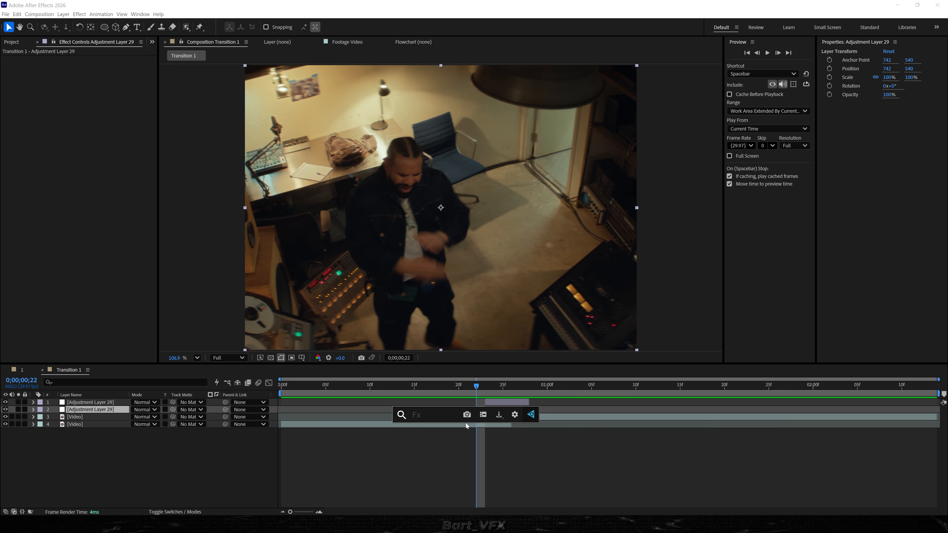
type("mosaic")
key("Return")
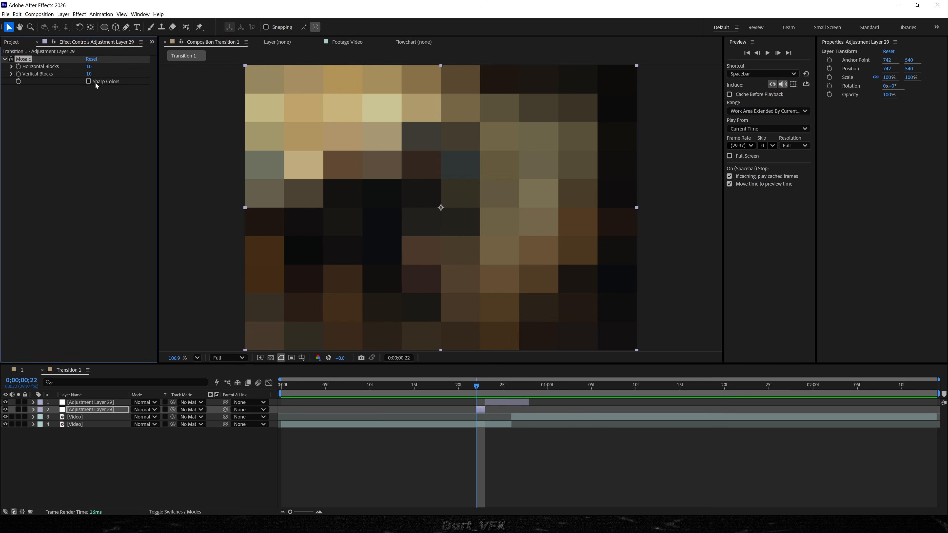
Set the Mosaic Horizontal Blocks and Vertical Blocks to 80.
left_click(92, 68)
type("80")
key("Tab")
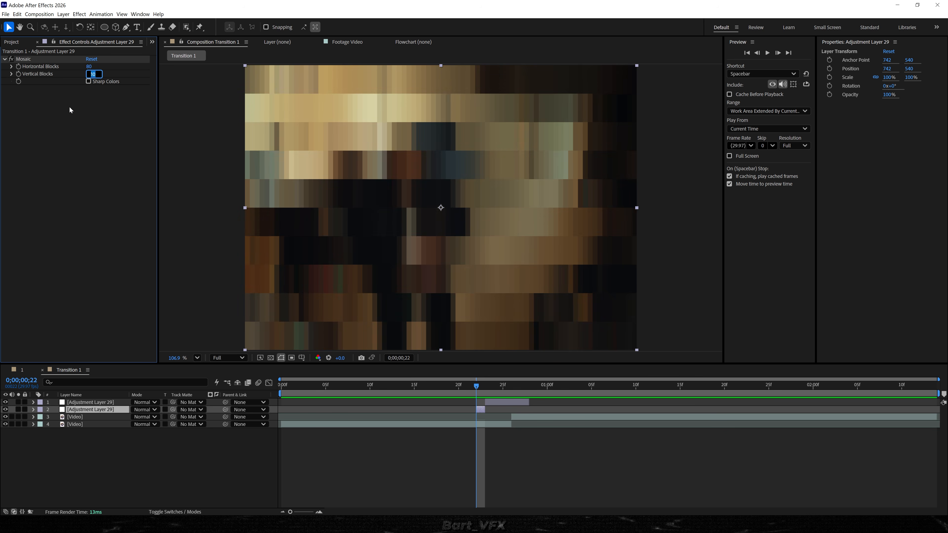
type("80")
key("Return")
Play back the transition to review the mosaic frame.
key("space")
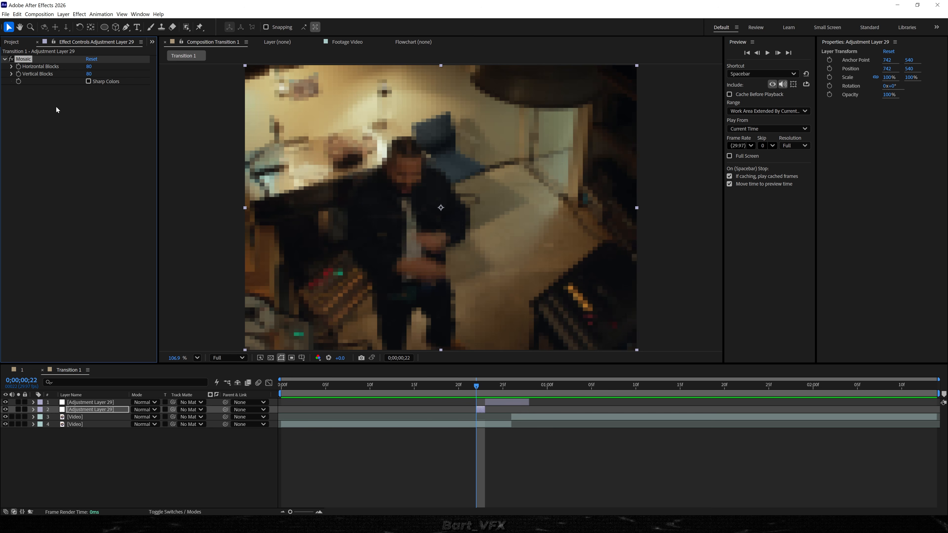
left_click(371, 387)
key("space")
left_click(477, 387)
key("Page_Down")
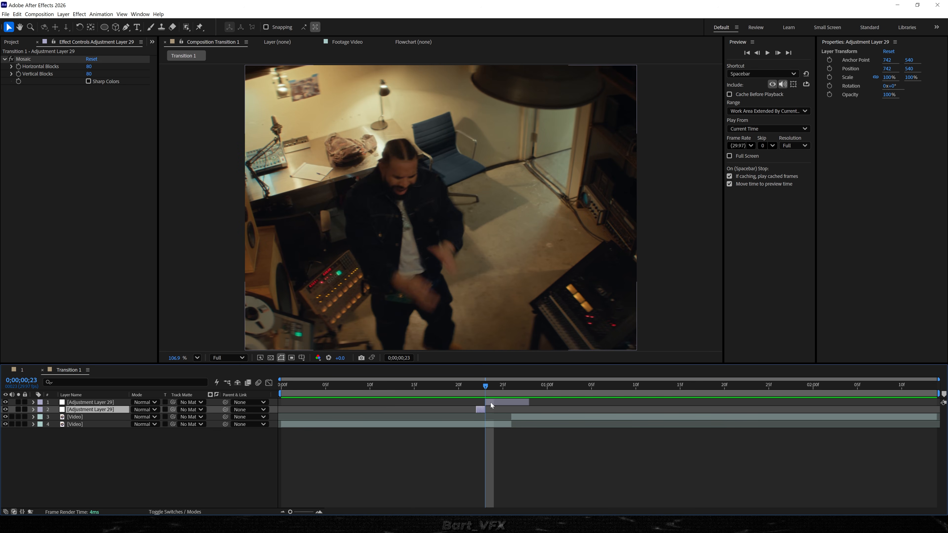
Select the longer adjustment-layer segment and apply the Tint effect.
left_click(490, 405)
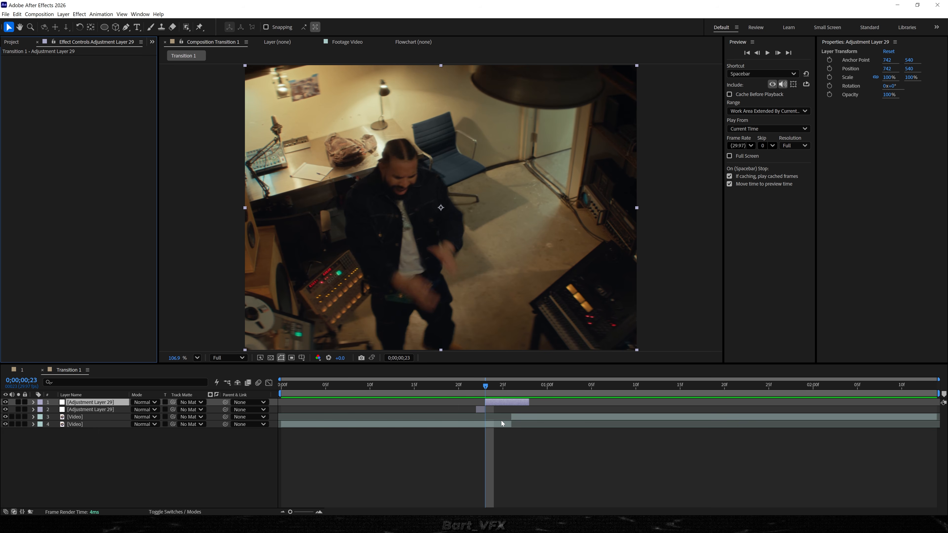
key("ctrl+space")
type("tnt")
key("Return")
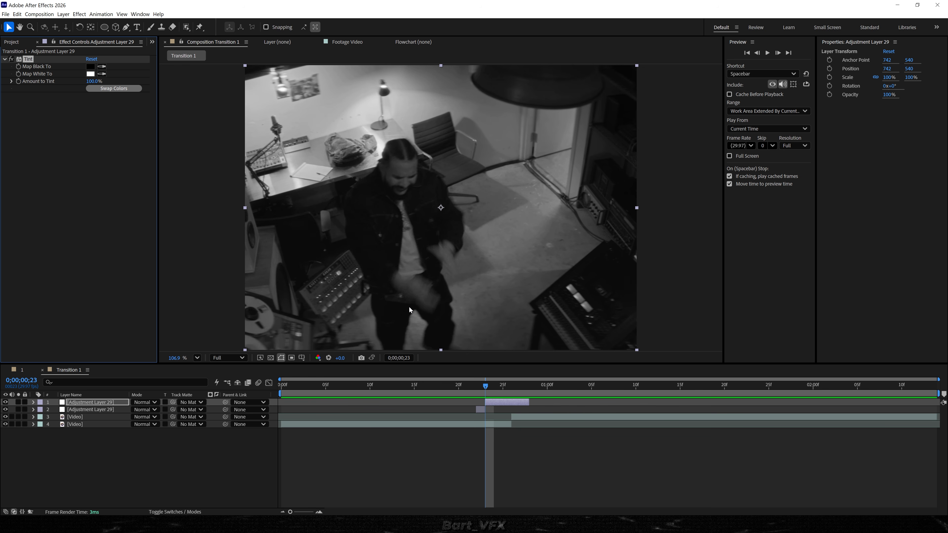
Apply the Levels effect and set Input White to 80.
key("ctrl+space")
type("l")
key("Return")
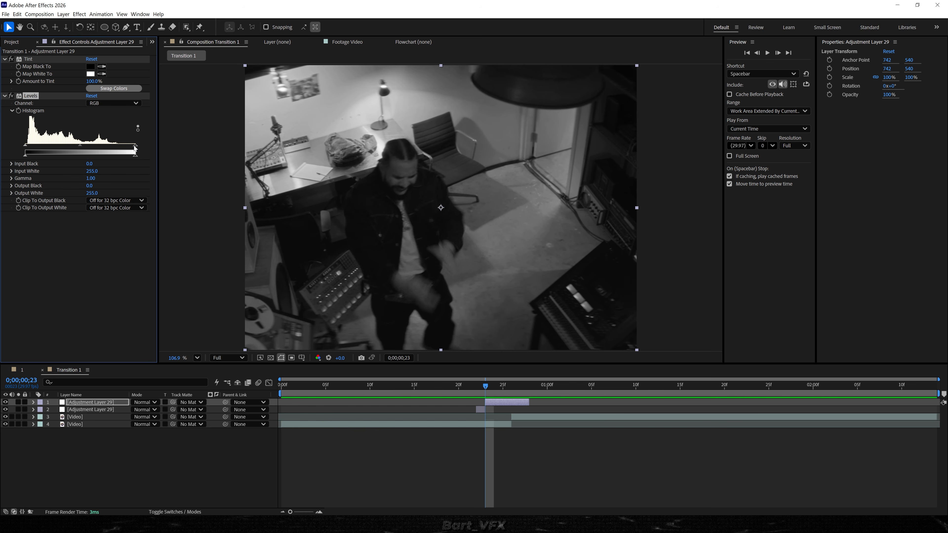
left_click_drag(135, 149, 59, 149)
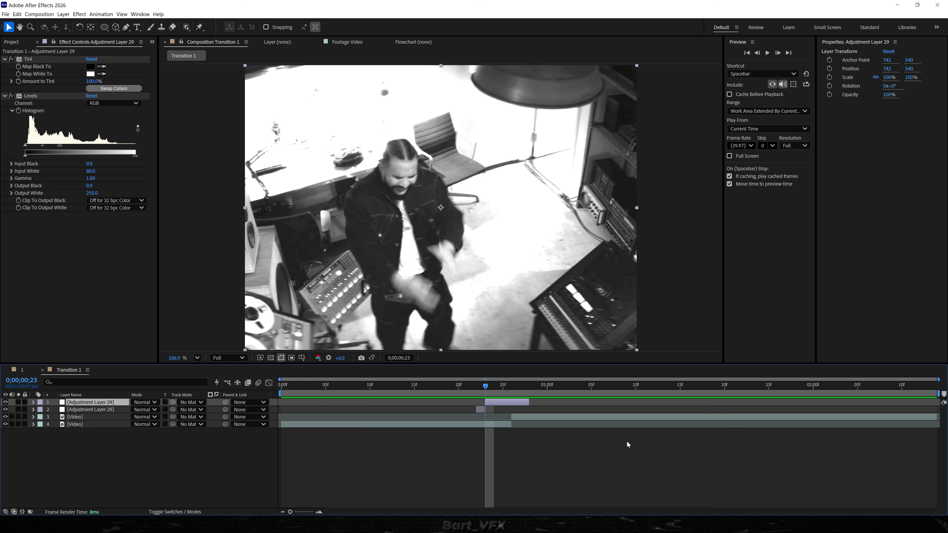
Apply the Invert effect and set a Blend With Original keyframe at 0% on frame 0;00;00;24.
key("ctrl+space")
type("inv")
key("Return")
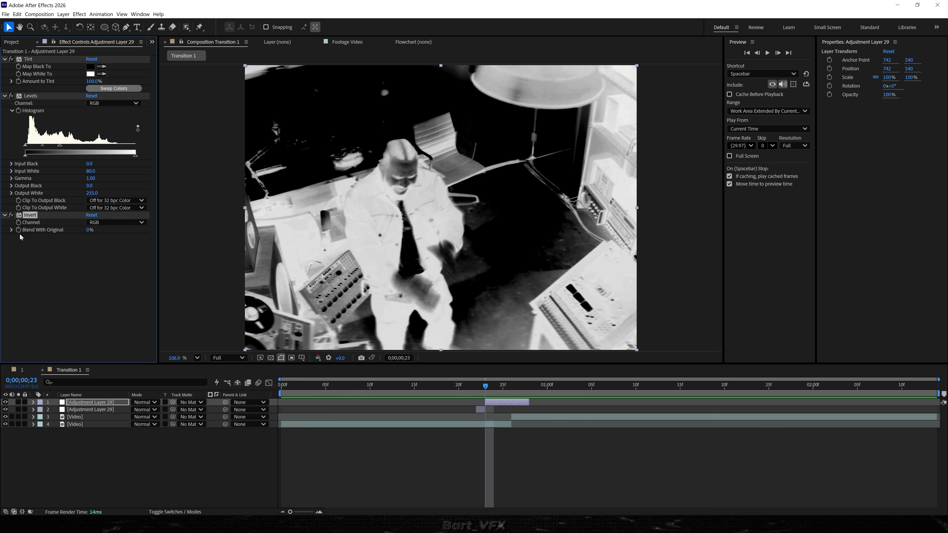
left_click(487, 391)
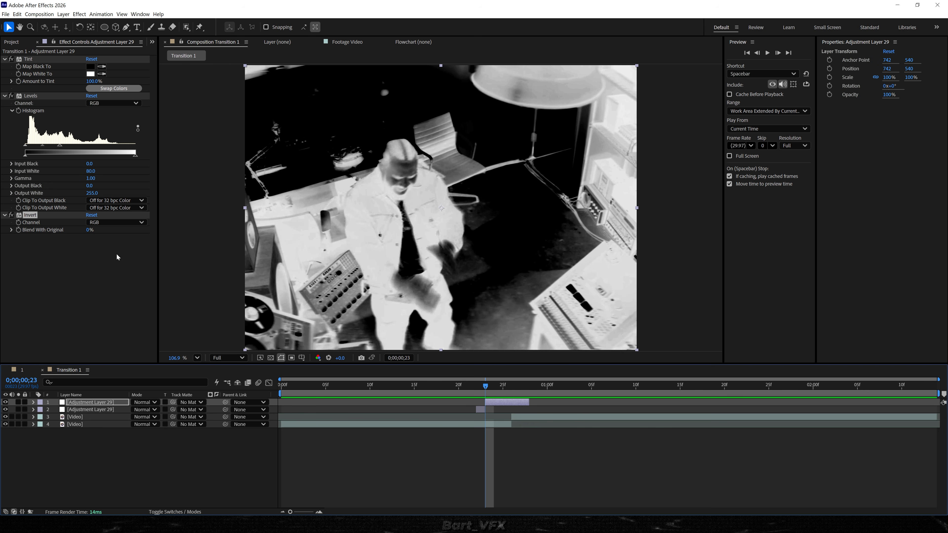
left_click_drag(494, 390, 513, 392)
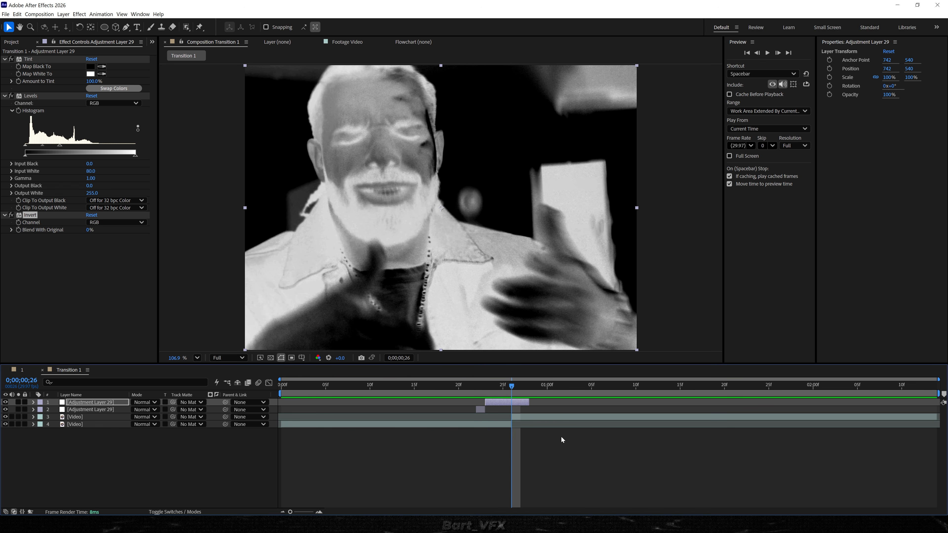
mouse_move(512, 391)
left_mouse_down()
mouse_move(487, 392)
mouse_move(499, 393)
left_mouse_up()
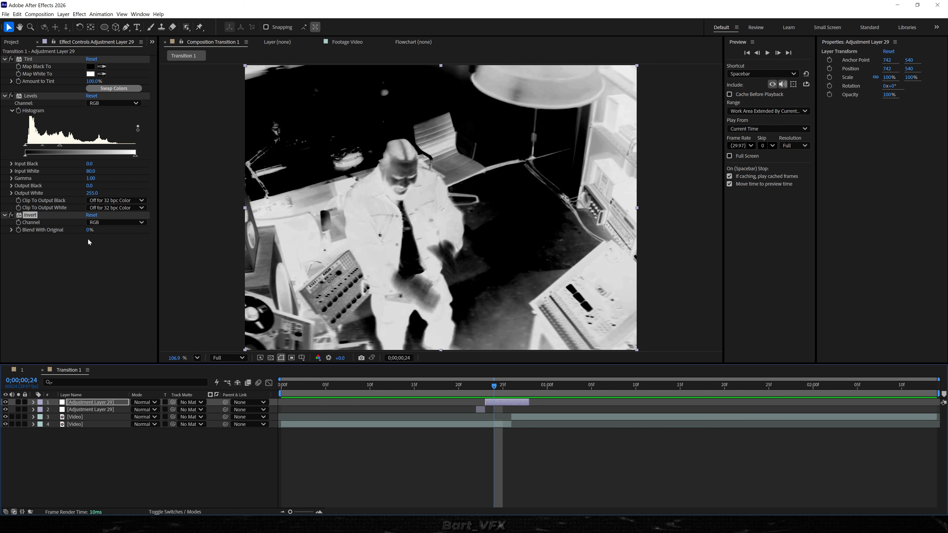
left_click(19, 230)
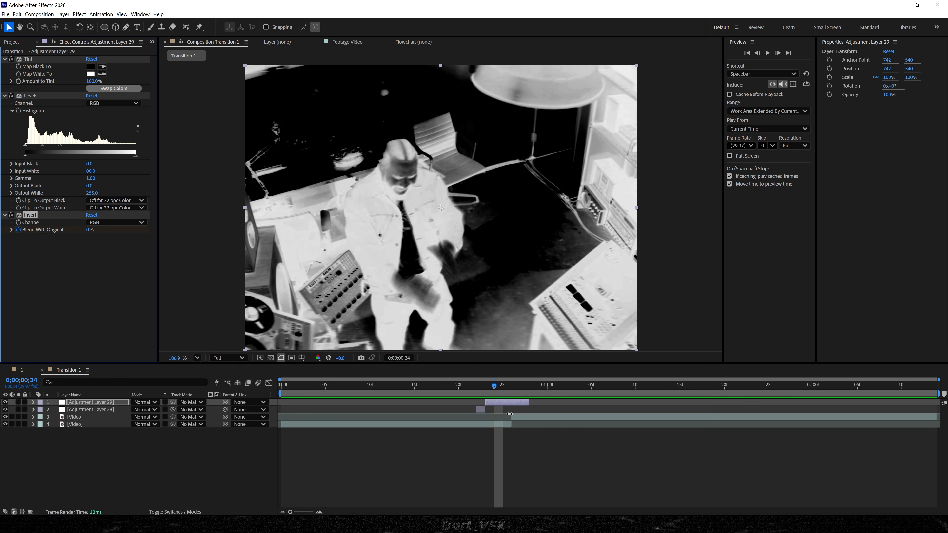
Set Blend With Original to 100% at frame 0;00;00;25, adding a second keyframe.
key("u")
key("Page_Down")
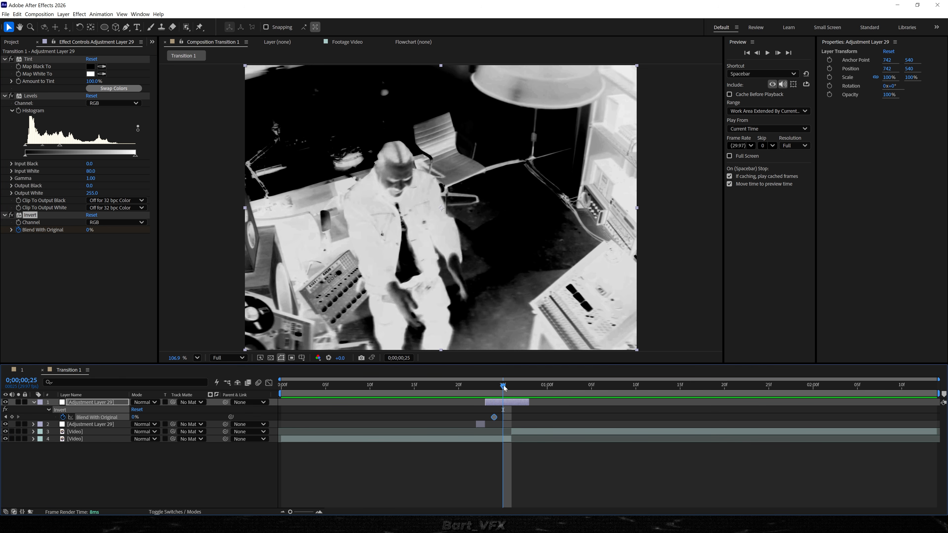
left_click_drag(133, 418, 209, 419)
Select both Blend With Original keyframes and paste them at frame 0;00;00;26 to repeat the flicker.
left_click_drag(527, 415, 502, 423)
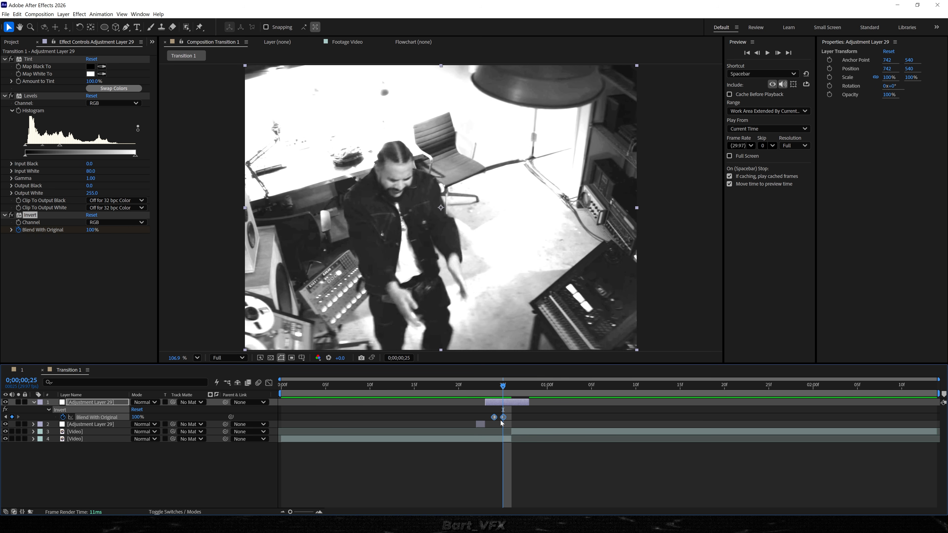
left_click(513, 386)
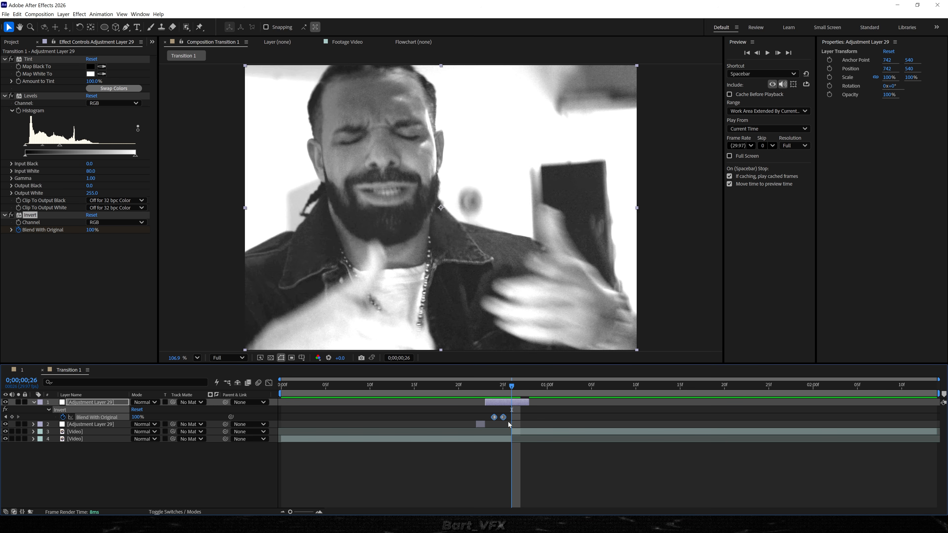
key("ctrl+v")
Play back the transition to review the inverted flicker.
left_click(335, 387)
key("space")
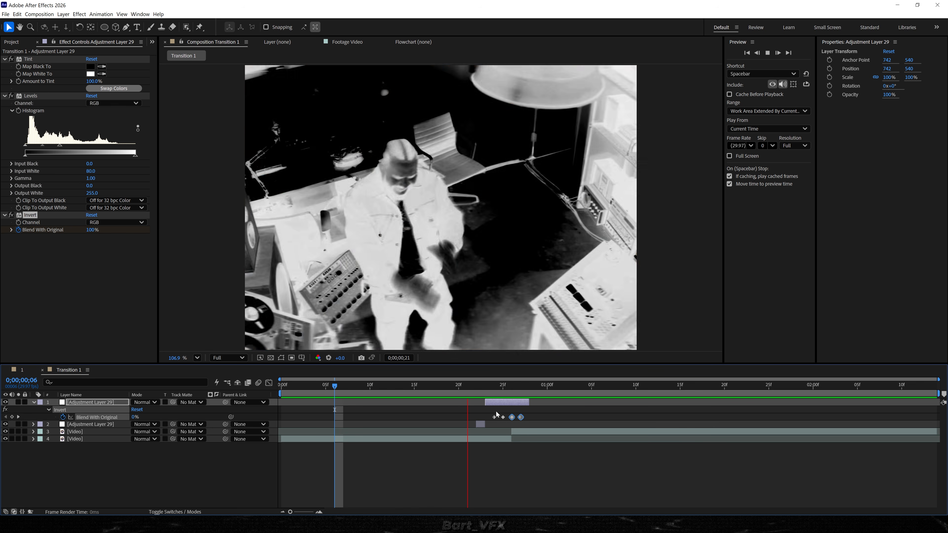
key("space")
left_click_drag(405, 387, 396, 389)
key("space")
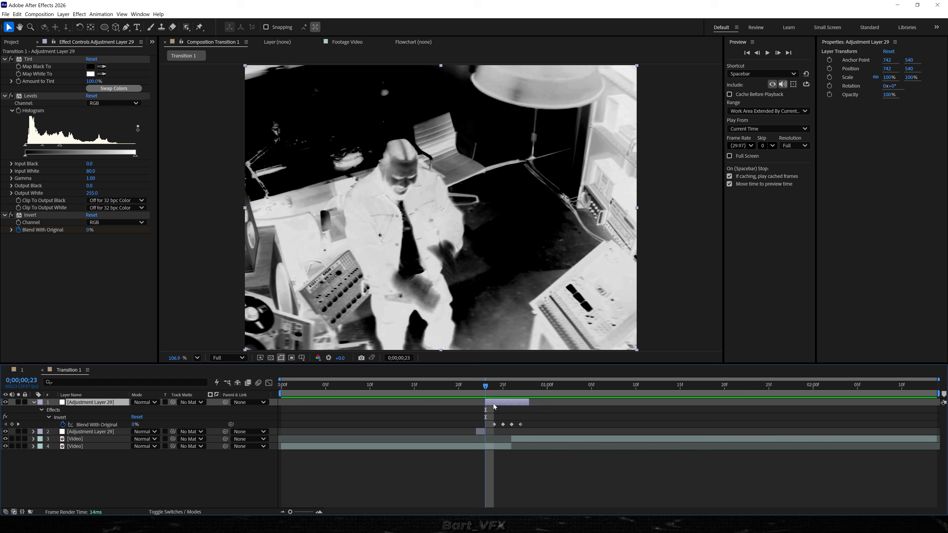
Apply the Noise effect and set Amount of Noise to 70%.
key("ctrl+space")
type("noise")
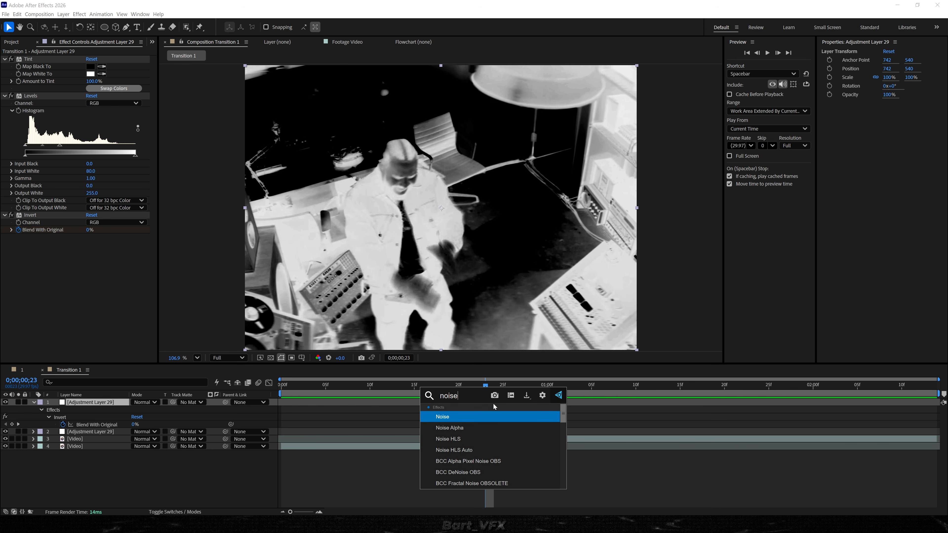
key("Return")
left_click(92, 244)
type("70")
key("Return")
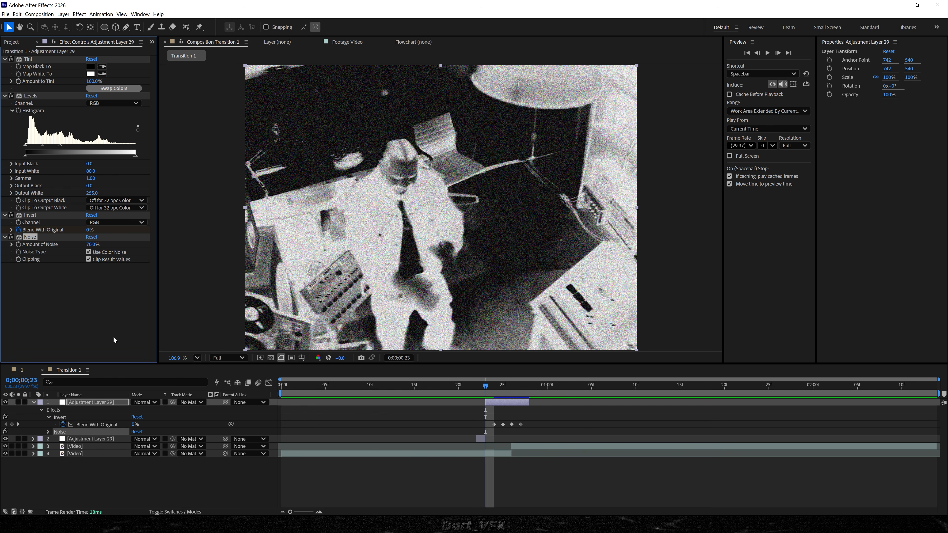
Apply the Curves effect at frame 0;00;00;25 and bend the curve downward to darken the image.
left_click_drag(498, 390, 505, 392)
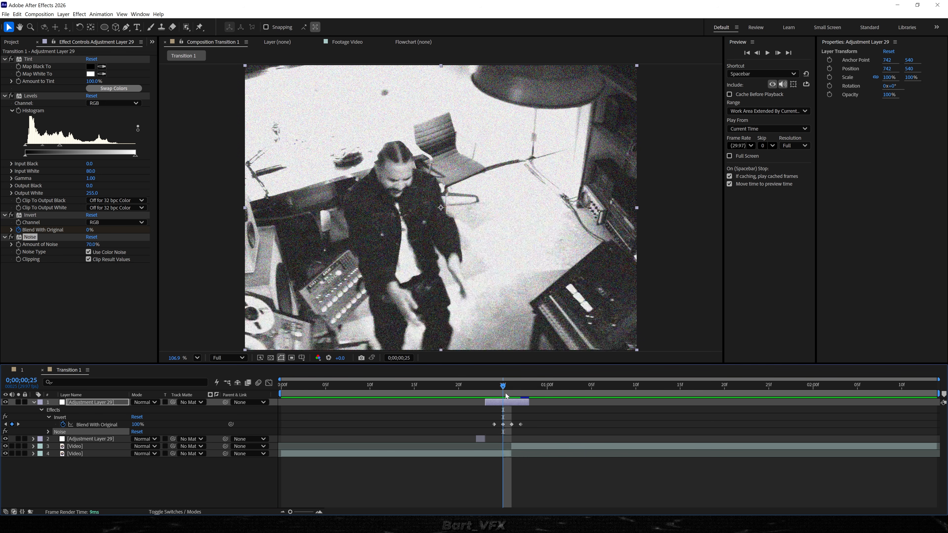
key("ctrl+space")
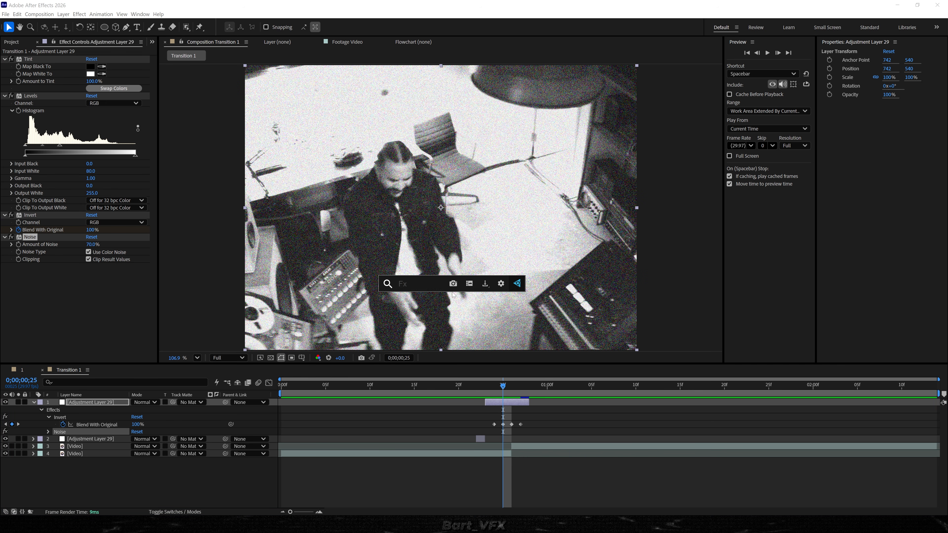
type("cur")
key("Return")
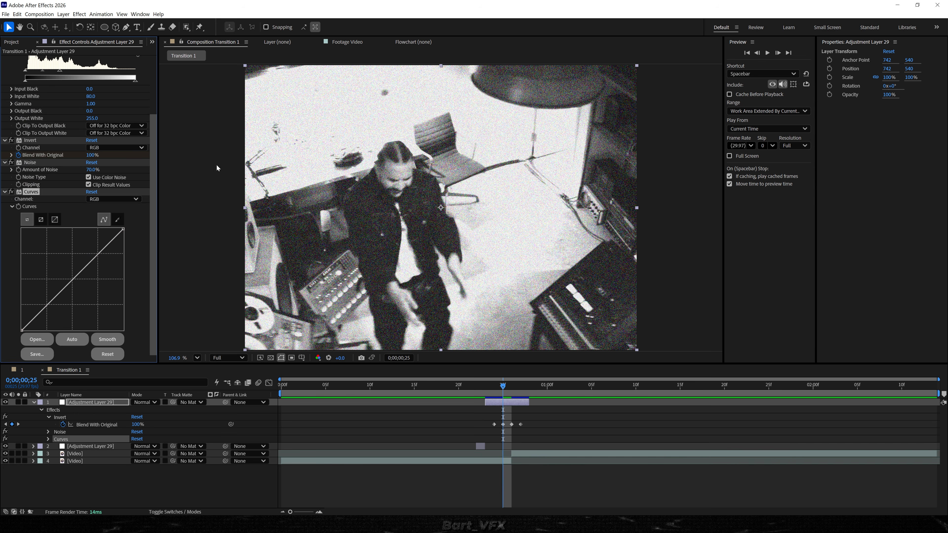
left_click_drag(57, 299, 62, 312)
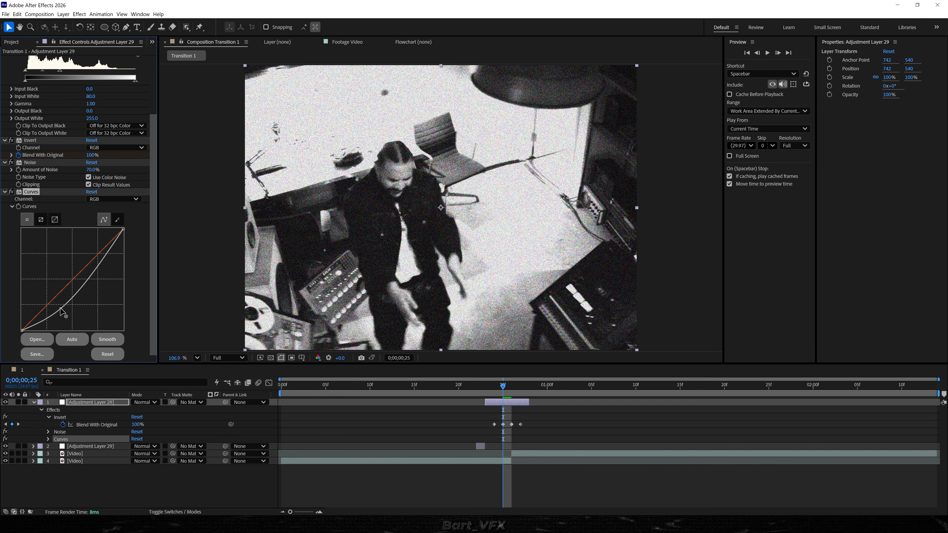
key("space")
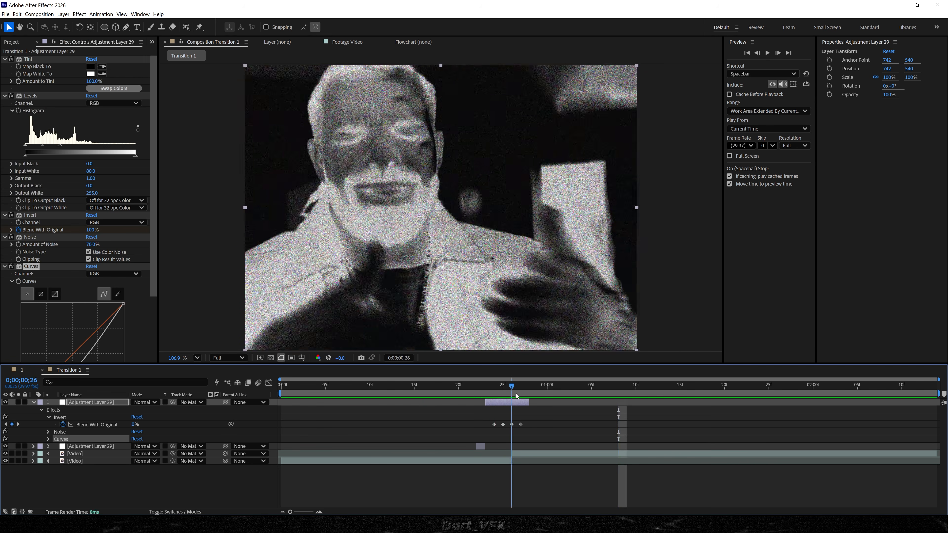
key("space")
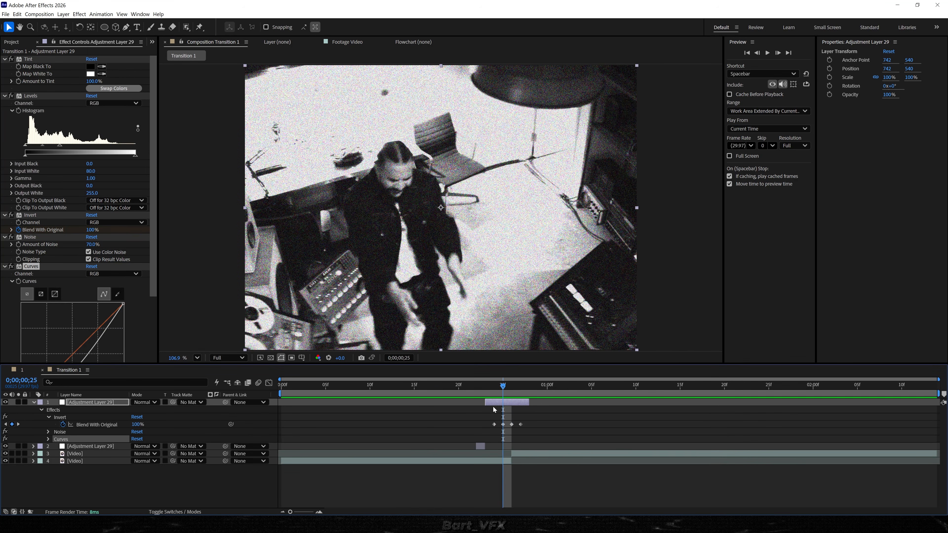
Apply the Glow effect to the adjustment layer and set Glow Radius to 300 and Glow Intensity to 1.3.
left_click(493, 403)
key("ctrl+space")
type("glow")
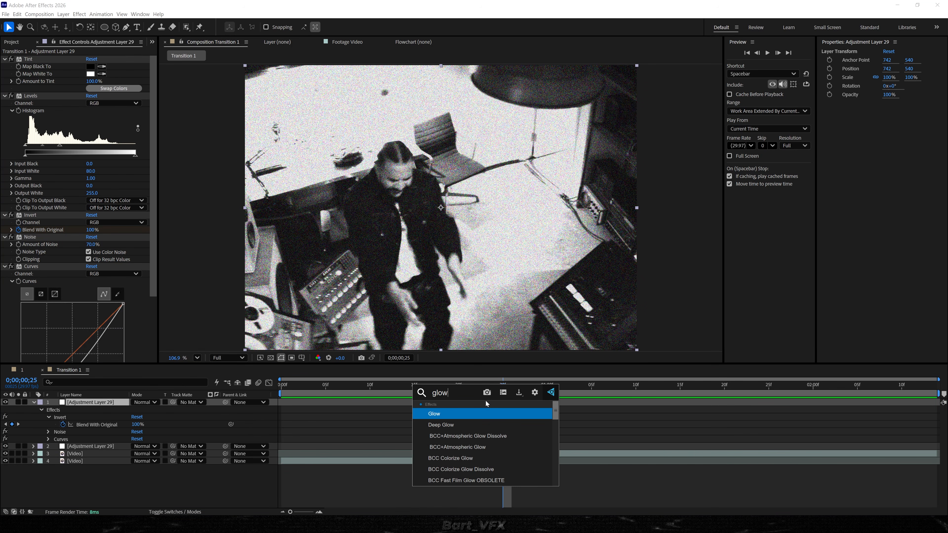
key("Return")
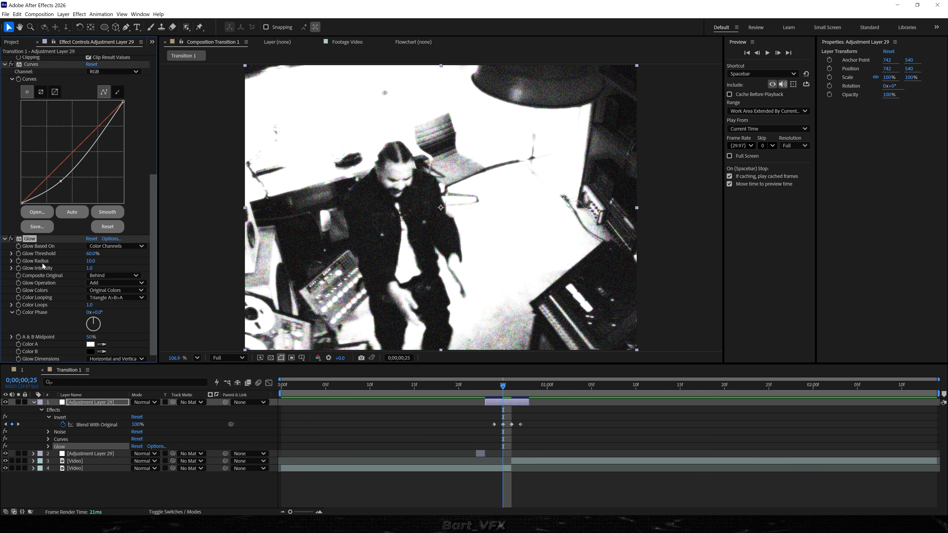
left_click_drag(95, 263, 226, 260)
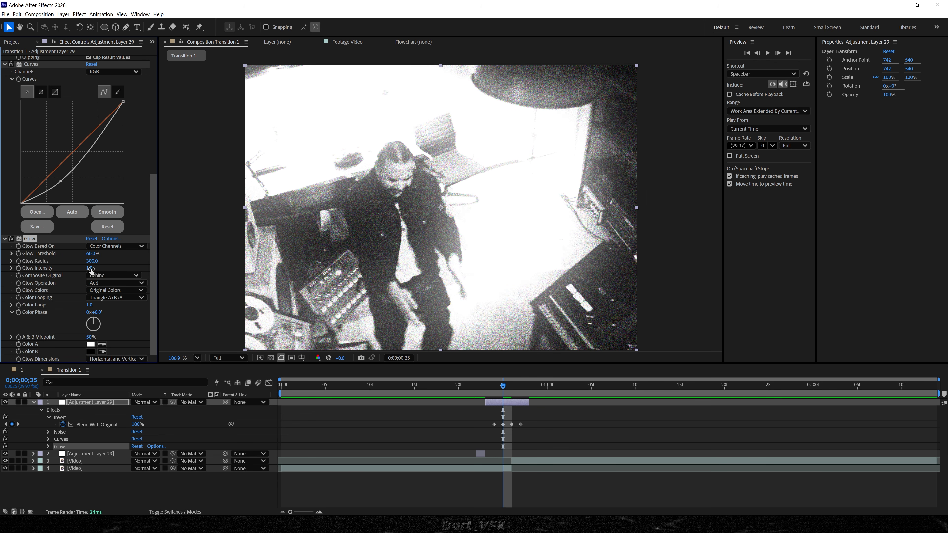
left_click_drag(91, 268, 213, 266)
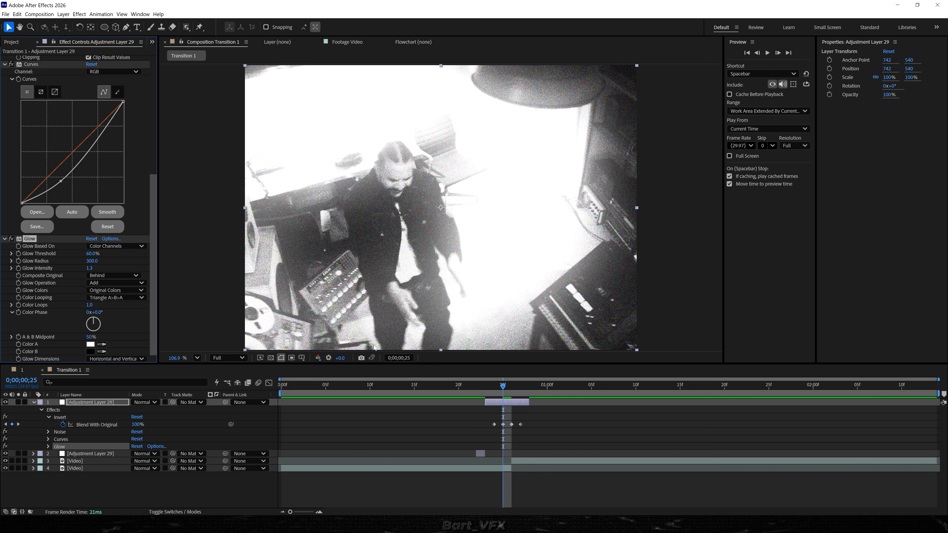
Play back the transition to review the glow.
key("space")
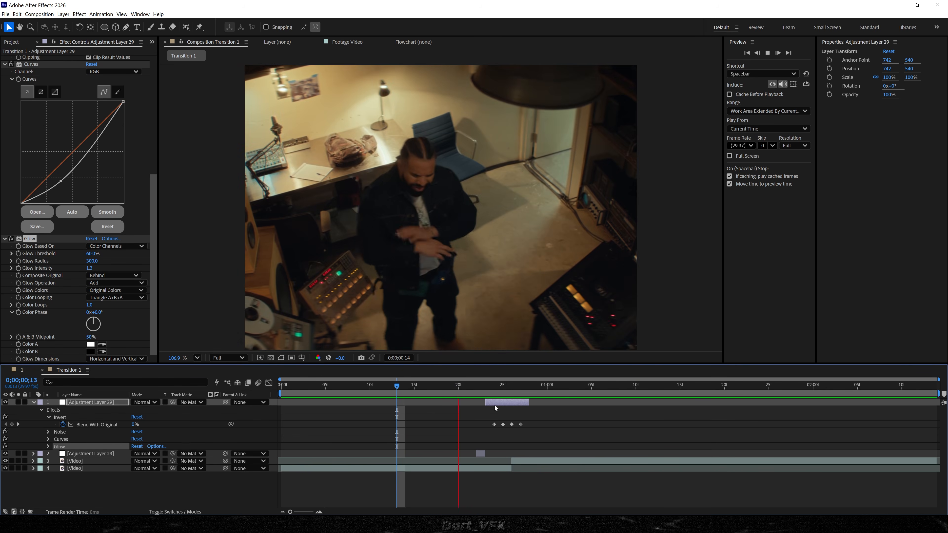
left_click(504, 384)
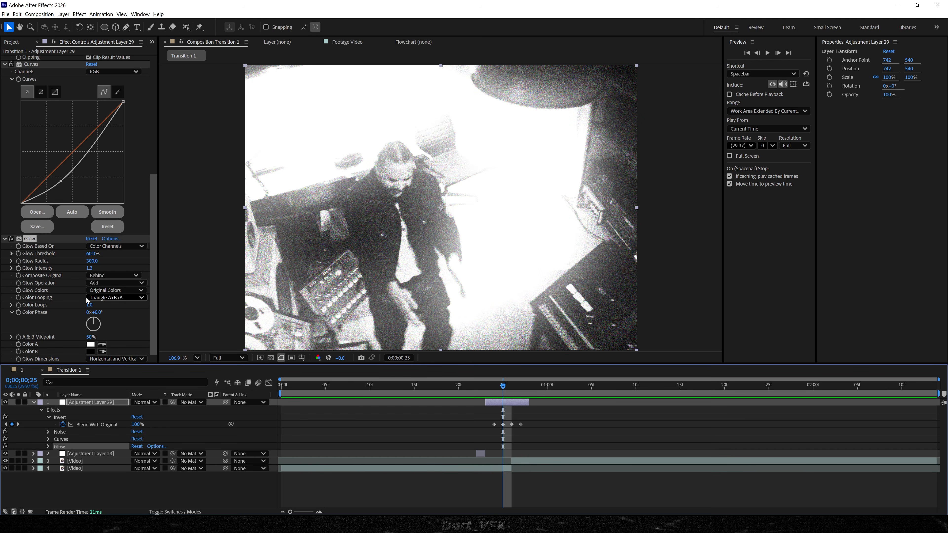
key("space")
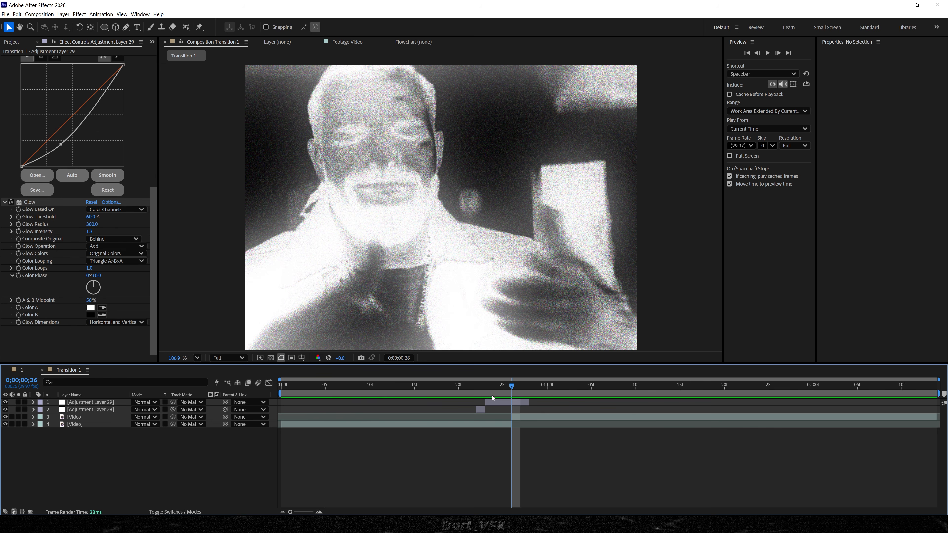
Apply CC Radial Blur to the adjustment layer and set its Amount to 2.5.
left_click(494, 405)
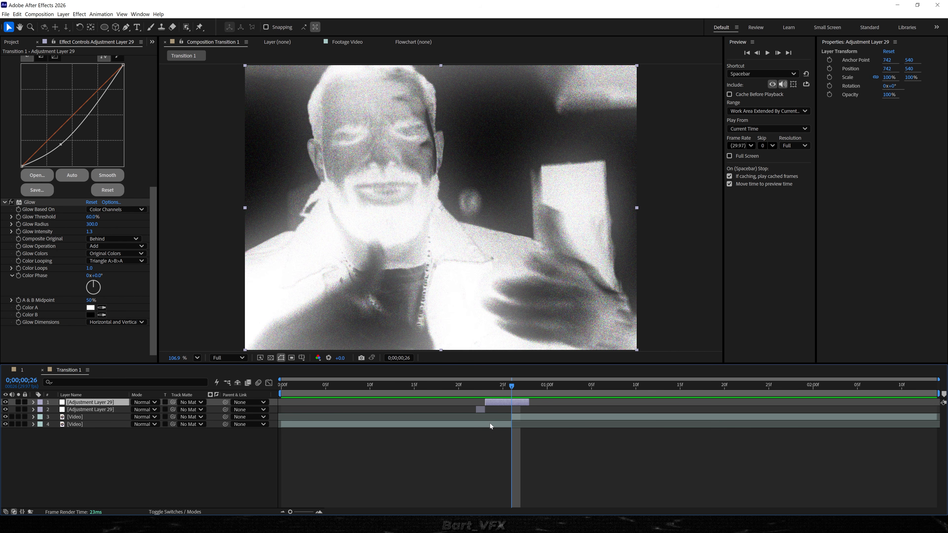
key("ctrl+space")
type("cc rad")
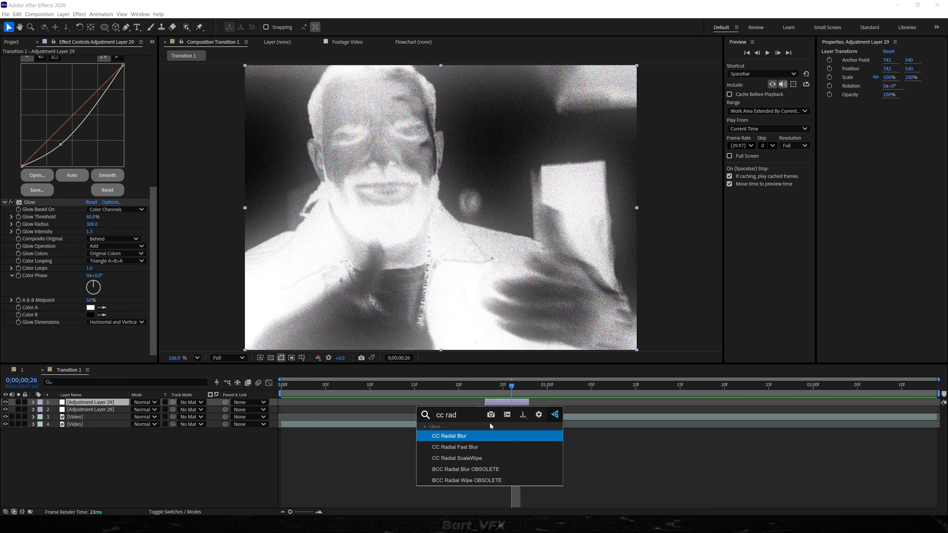
key("Return")
left_click(93, 344)
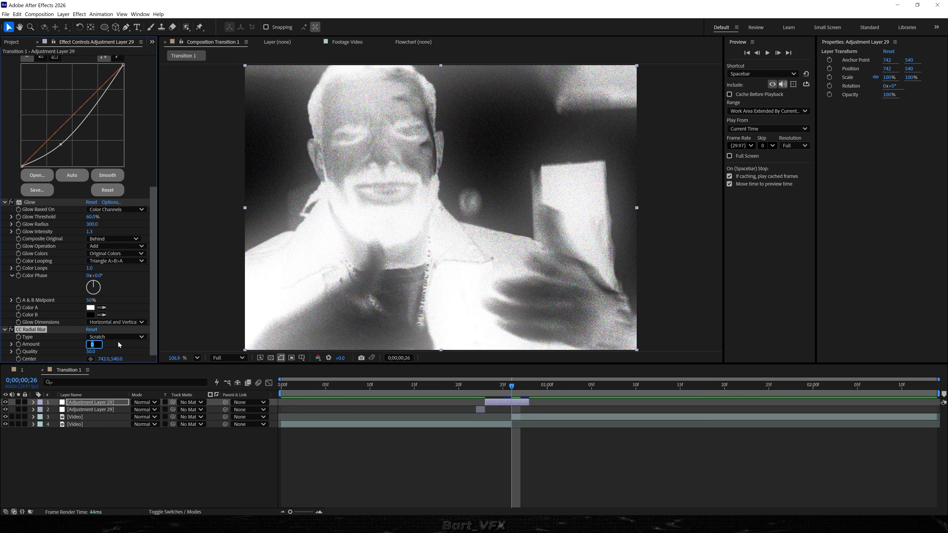
type("2.5")
key("Return")
Play back the transition to review the radial blur result.
left_click(504, 391)
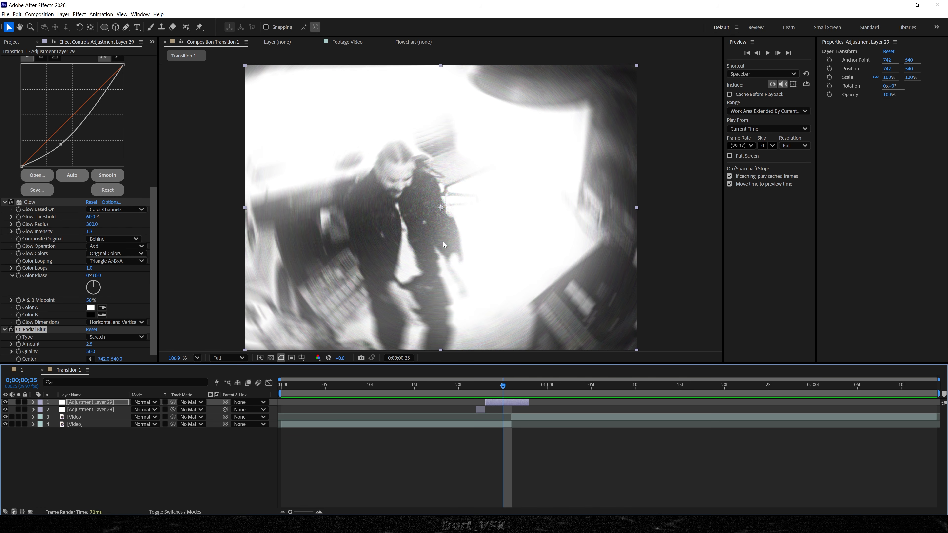
left_click(442, 386)
key("space")
key("space")
left_click_drag(370, 385, 361, 379)
key("space")
left_click_drag(445, 383, 137, 395)
key("space")
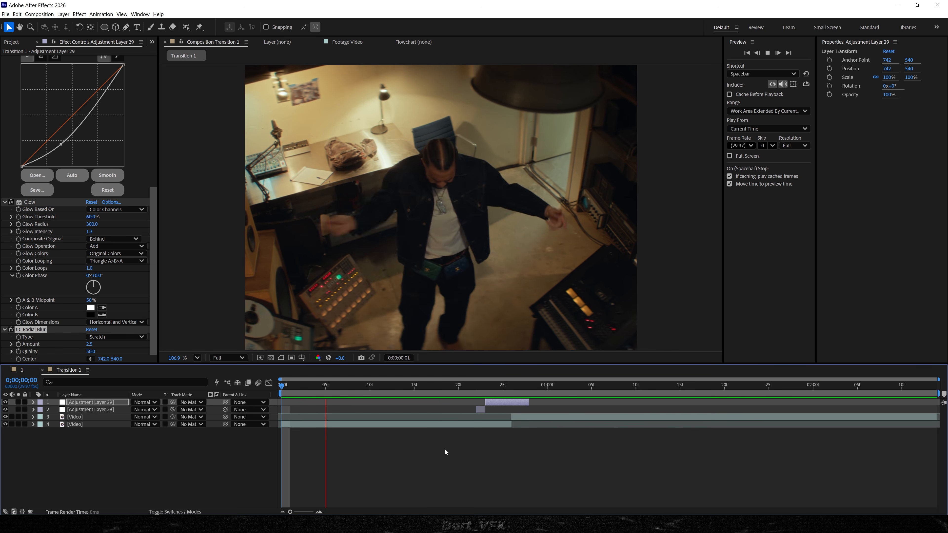
key("space")
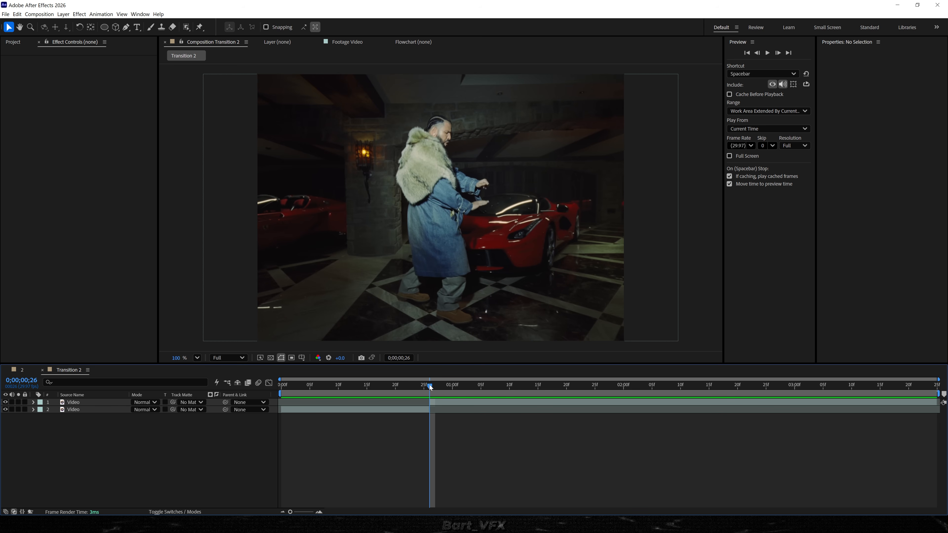
In Transition 2, add a new adjustment layer at the cut and trim it to a few frames around frame 0;00;00;26.
mouse_move(427, 387)
left_mouse_down()
mouse_move(418, 389)
mouse_move(429, 387)
left_mouse_up()
right_click(116, 440)
mouse_move(156, 359)
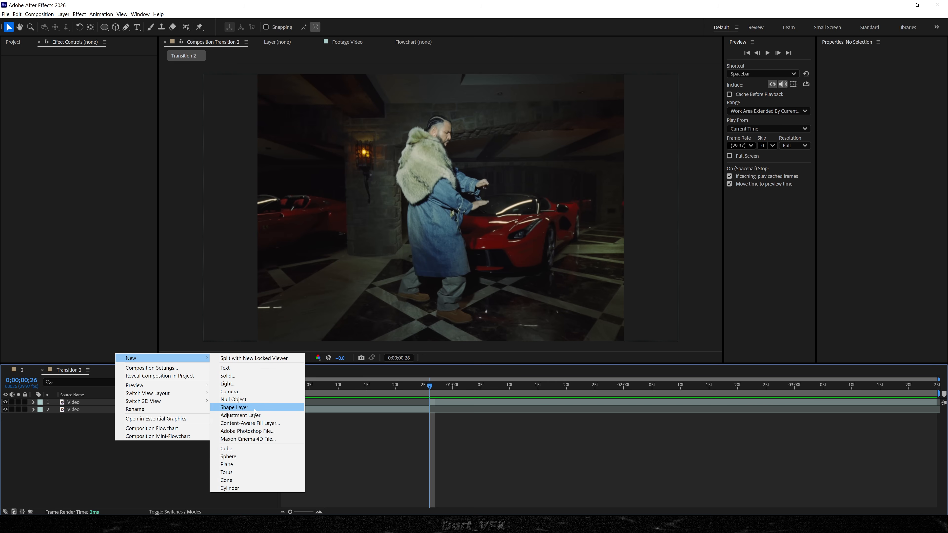
left_click(251, 415)
mouse_move(430, 387)
left_mouse_down()
mouse_move(419, 387)
mouse_move(430, 386)
left_mouse_up()
key("alt+bracketleft")
key("alt+bracketright")
key("Page_Up")
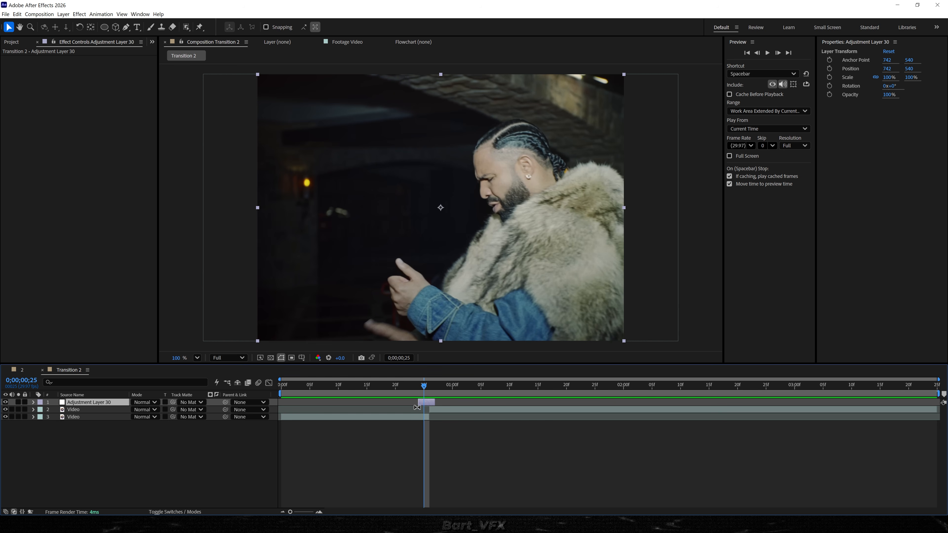
Apply the CC Threshold effect to the new adjustment layer.
key("ctrl+space")
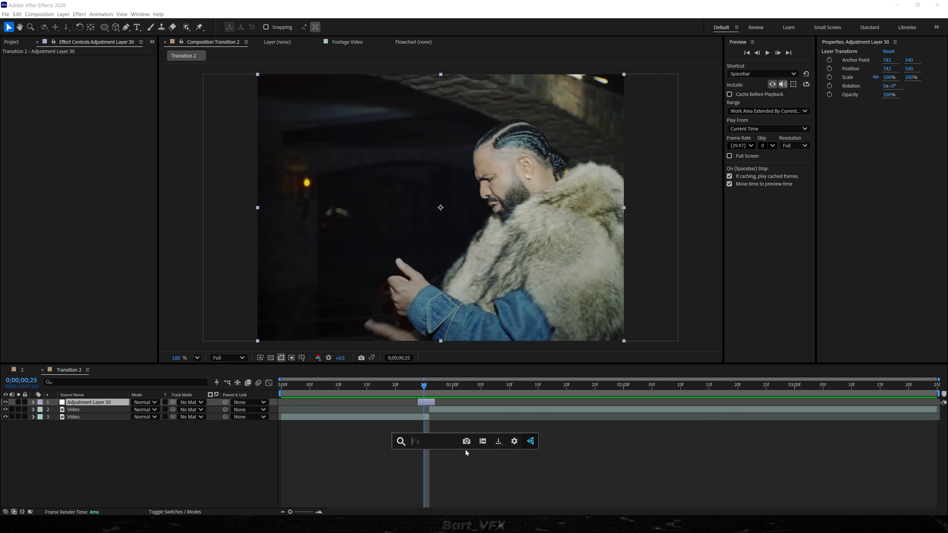
type("c")
key("BackSpace")
key("BackSpace")
type("cc th")
key("Down")
key("Return")
Apply the Glow and Directional Blur effects to the same adjustment layer.
key("ctrl+space")
type("glo")
key("Return")
key("ctrl+space")
type("dir")
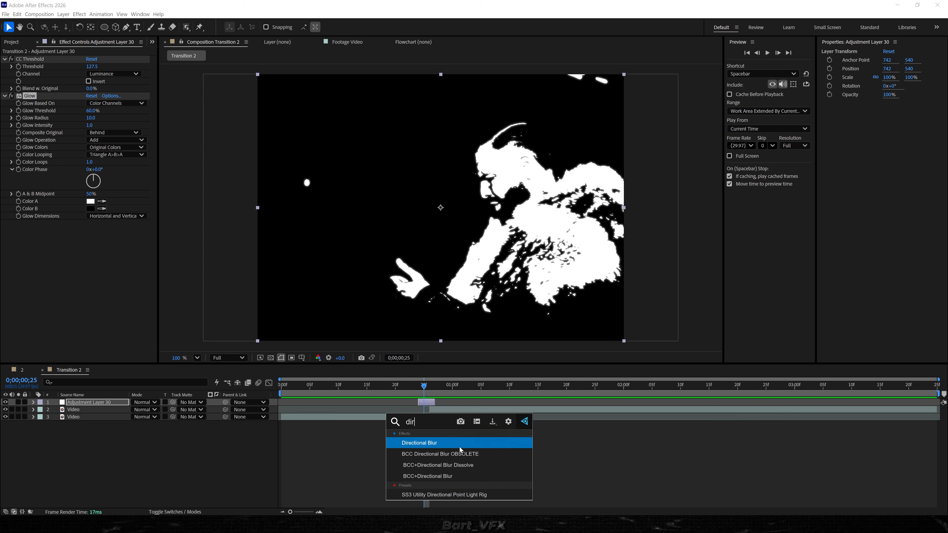
key("Return")
Set the adjustment layer's blending mode to Add.
left_click(176, 512)
left_click(181, 513)
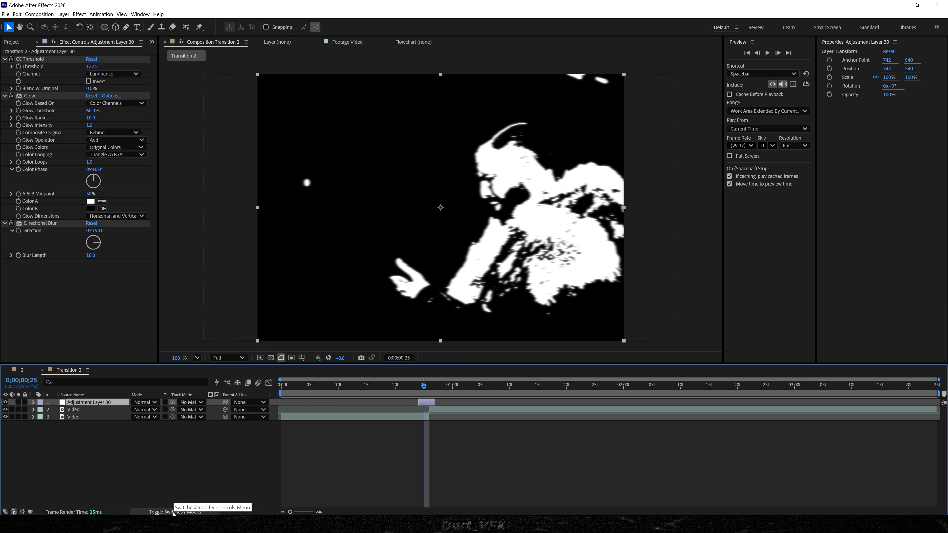
left_click(174, 514)
left_click(174, 514)
left_click(144, 402)
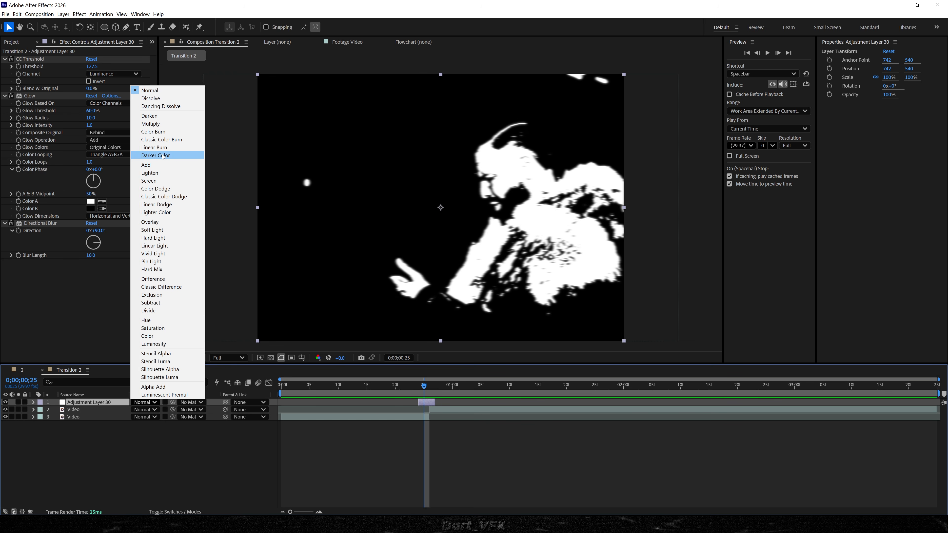
left_click(162, 165)
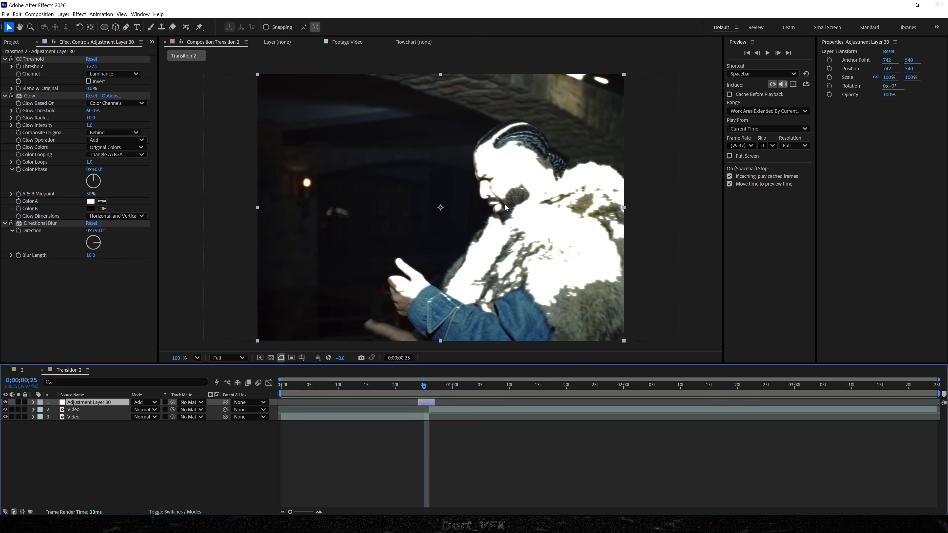
Lower the CC Threshold to about 66.3 and raise the Glow Radius to about 233.
left_click_drag(94, 66, 88, 72)
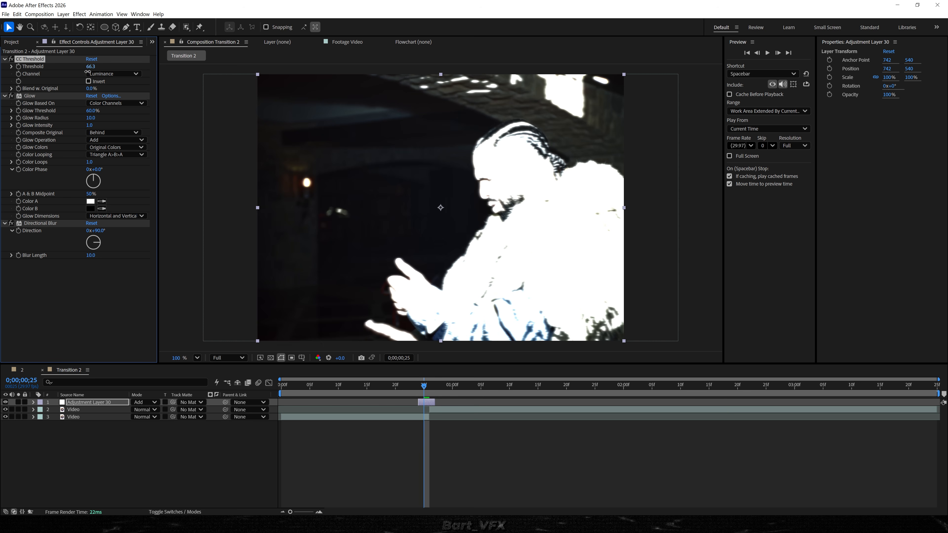
left_click_drag(91, 118, 183, 110)
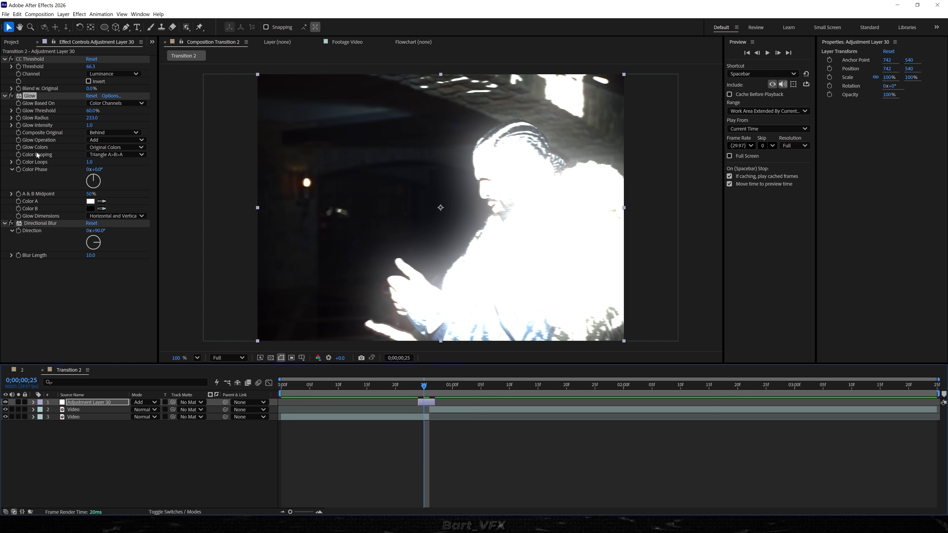
Switch Glow Colors to A & B Colors and set Color A to blue #0081FF.
left_click(108, 147)
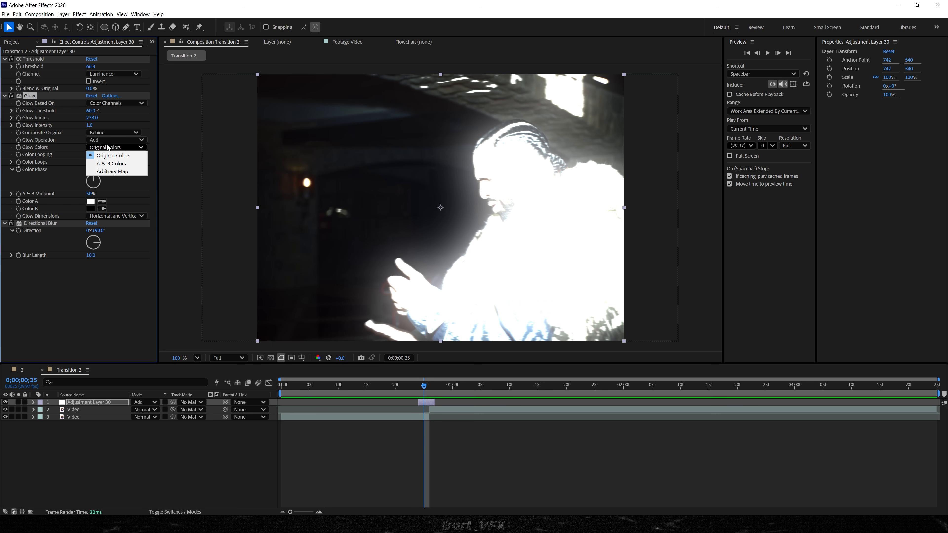
left_click(135, 166)
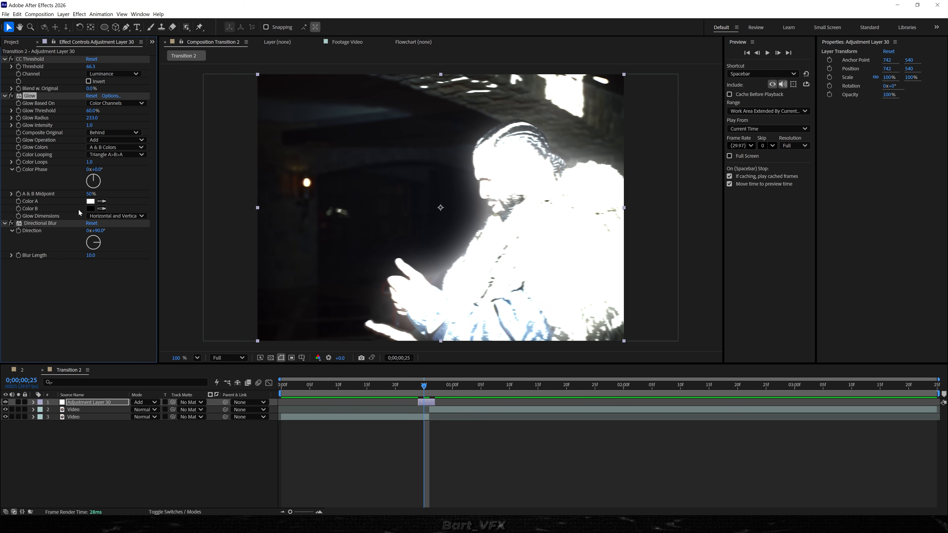
left_click(90, 201)
left_click_drag(777, 174, 372, 297)
left_click(381, 345)
left_click(367, 303)
left_click(379, 349)
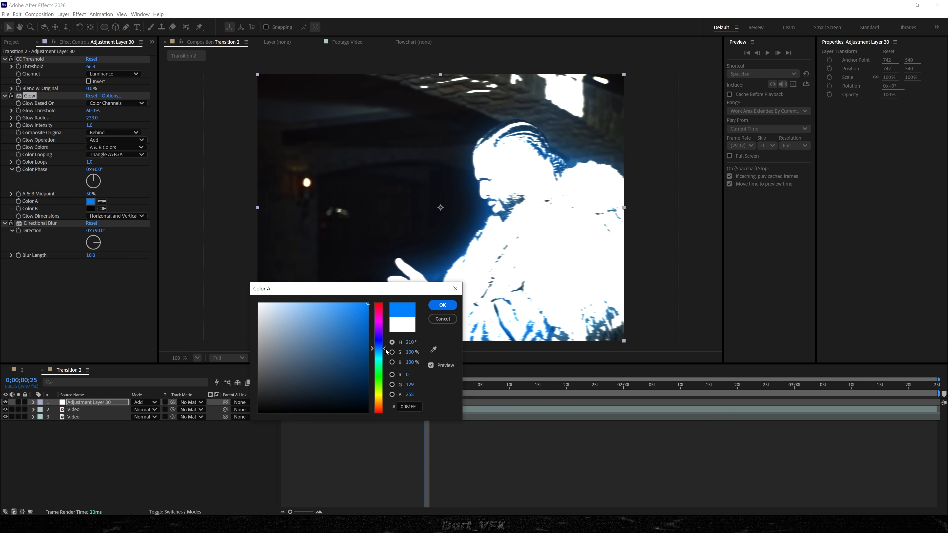
left_click(442, 306)
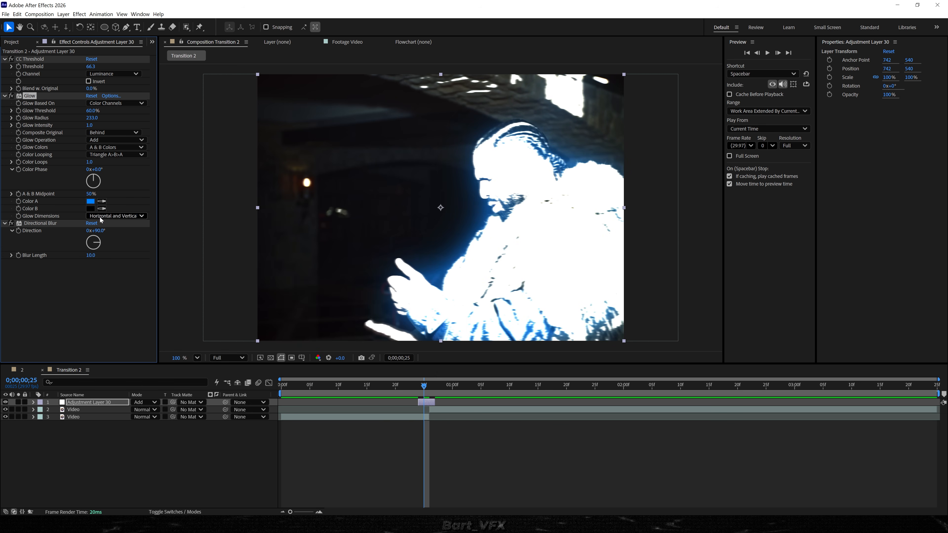
Set Glow Color B to the same blue, #0081FF.
left_click(91, 210)
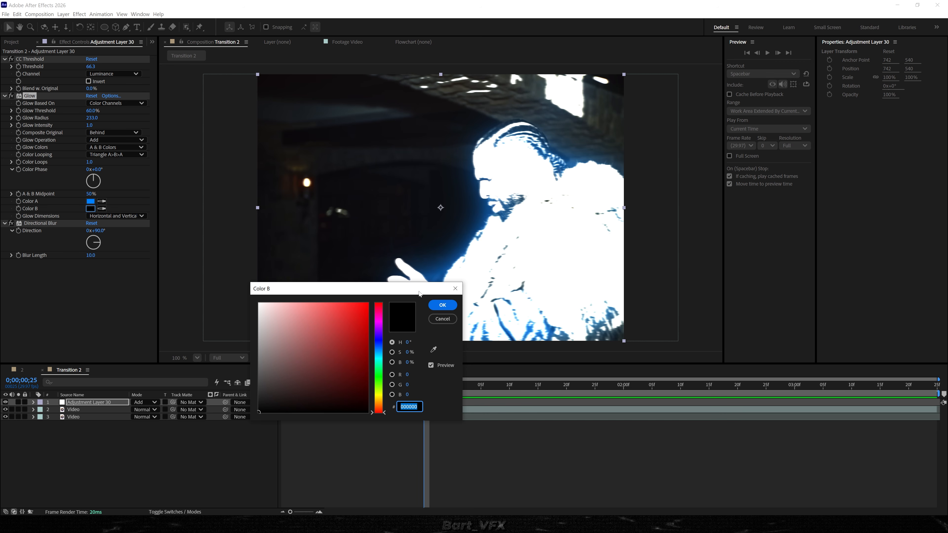
left_click_drag(421, 291, 423, 318)
left_click_drag(378, 408, 392, 313)
left_click(381, 376)
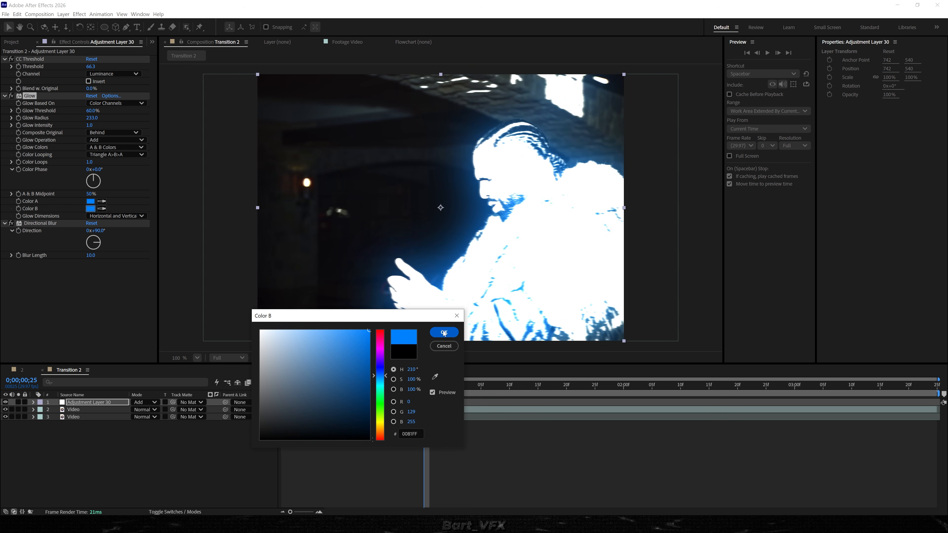
left_click(444, 332)
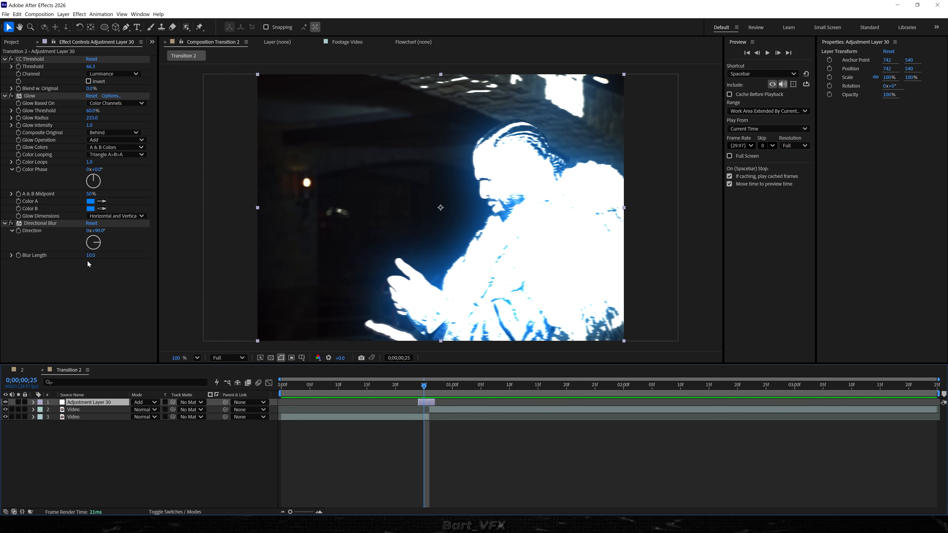
Set the Directional Blur's Blur Length to 150.
left_click(92, 256)
type("150")
key("Return")
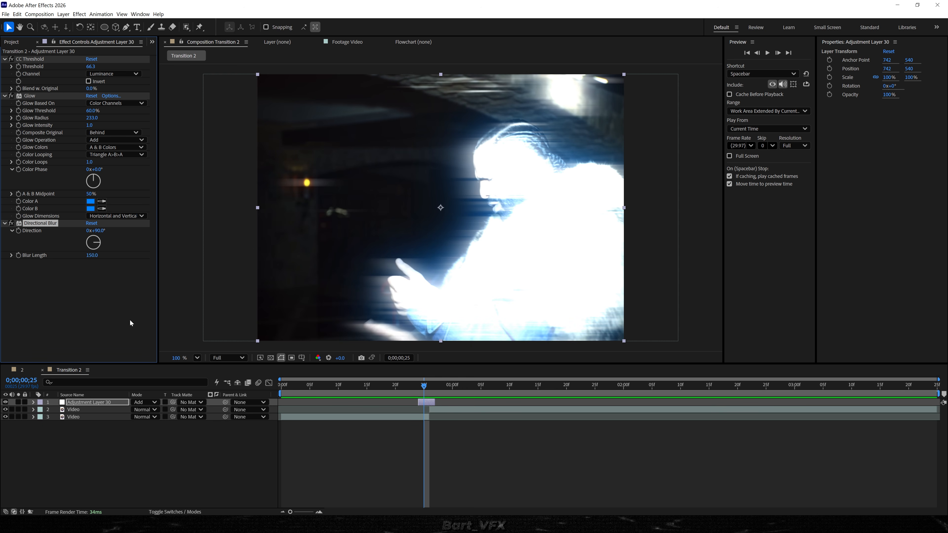
Keyframe the Directional Blur Direction at about 40° at frame 0;00;00;24.
scroll(434, 402, "up", 2)
left_click_drag(373, 388, 365, 389)
scroll(351, 409, "up", 2)
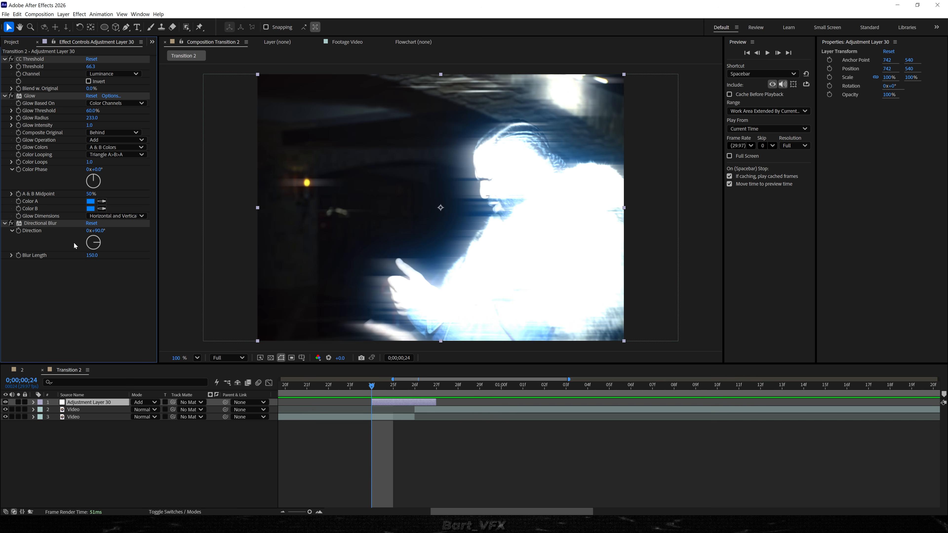
left_click_drag(92, 232, 56, 261)
left_click(18, 231)
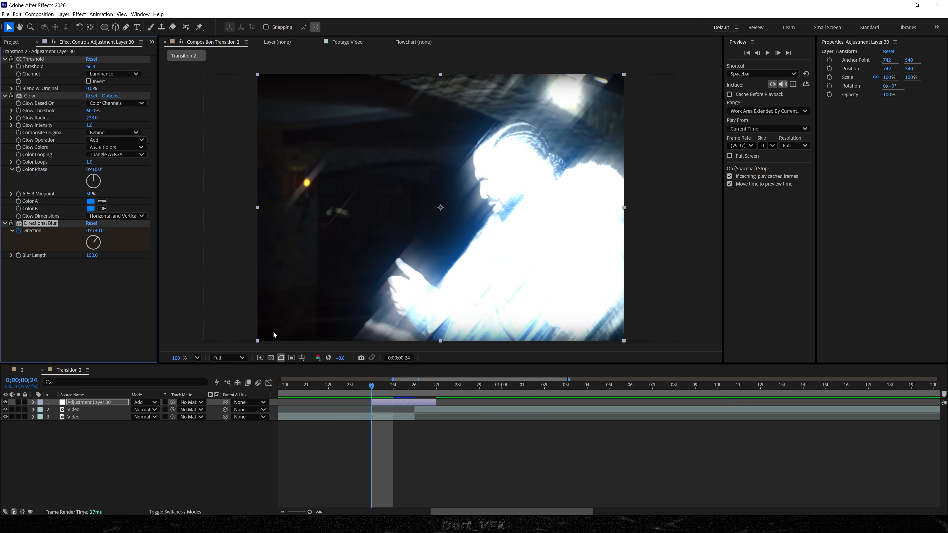
Add a second Direction keyframe of 100° at frame 0;00;00;25.
key("u")
left_click(391, 389)
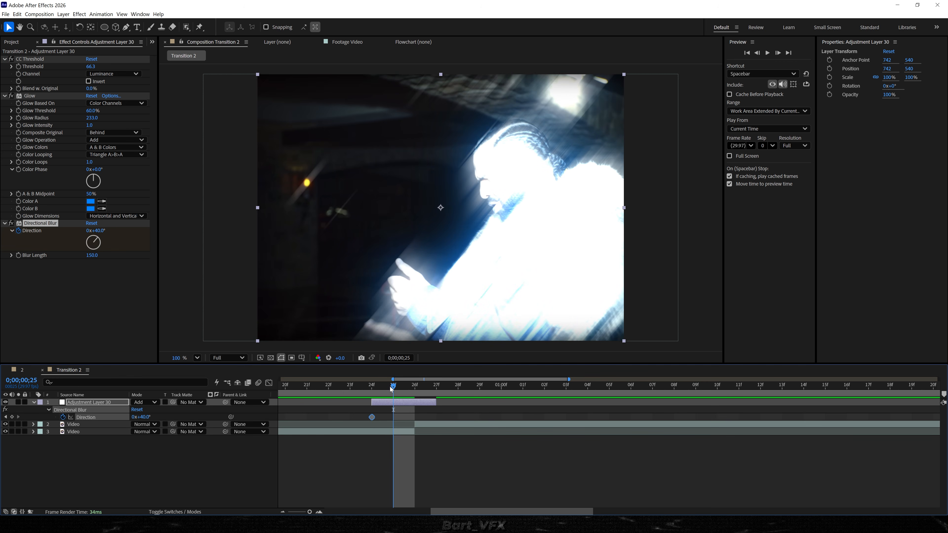
left_click(99, 231)
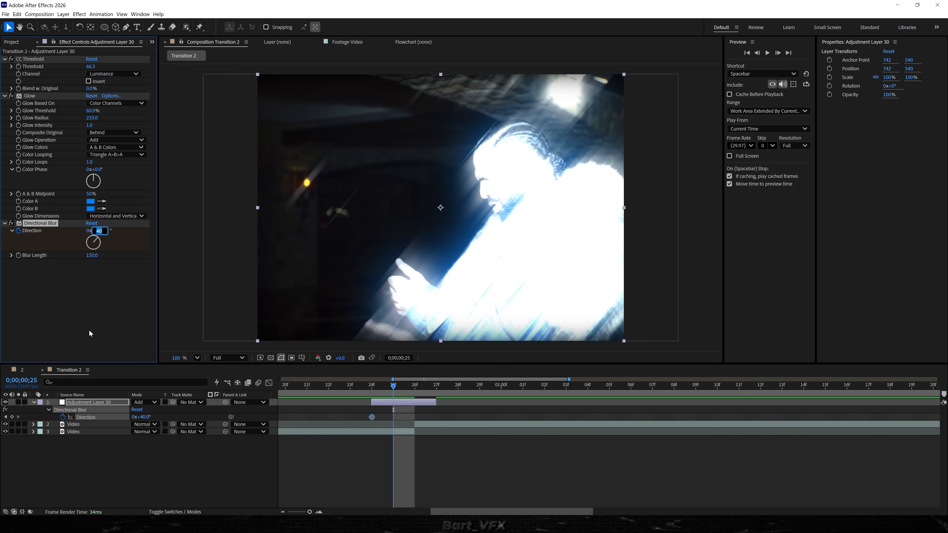
key("Return")
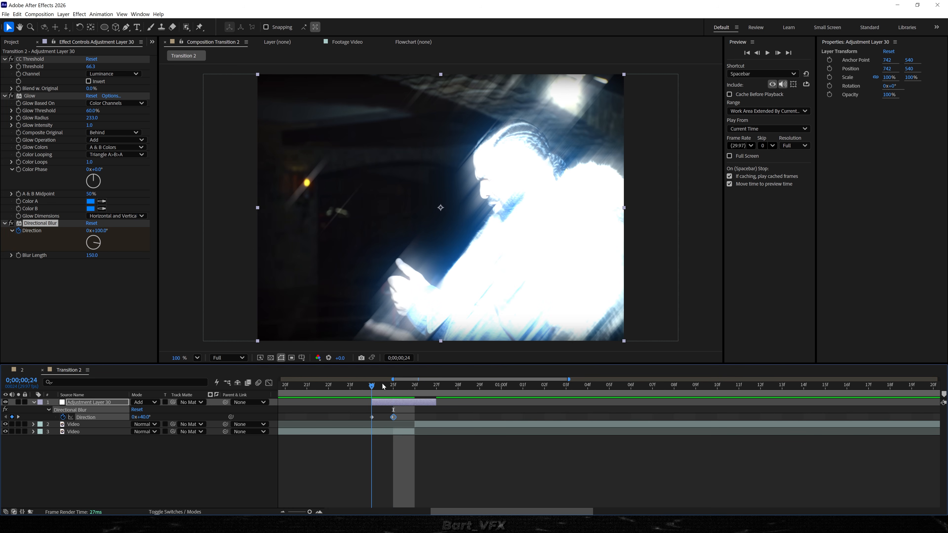
Add a third Directional Blur Direction keyframe of 40° at frame 0;00;00;26.
left_click(404, 381)
left_click(98, 231)
type("40")
key("Return")
Play back and scrub through the transition to review the Directional Blur animation.
key("space")
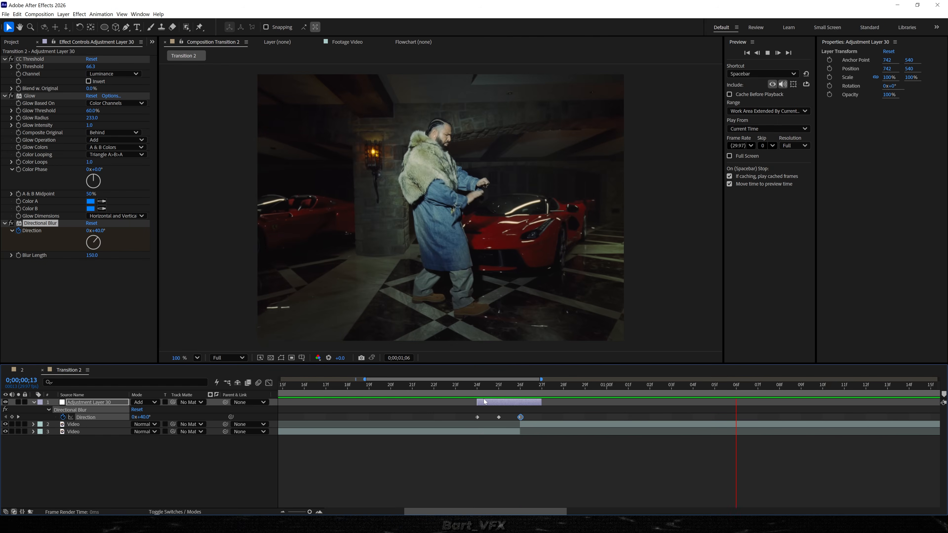
key("space")
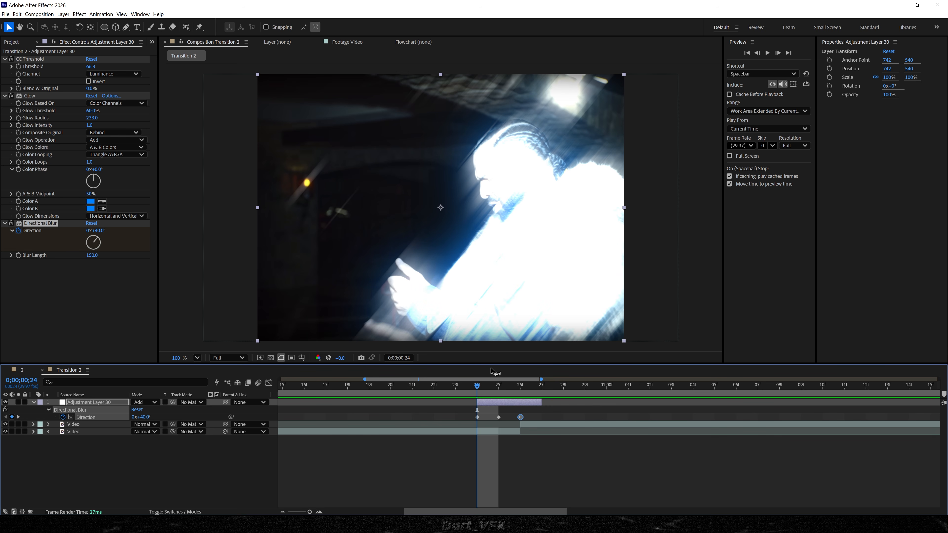
left_click_drag(487, 394, 513, 396)
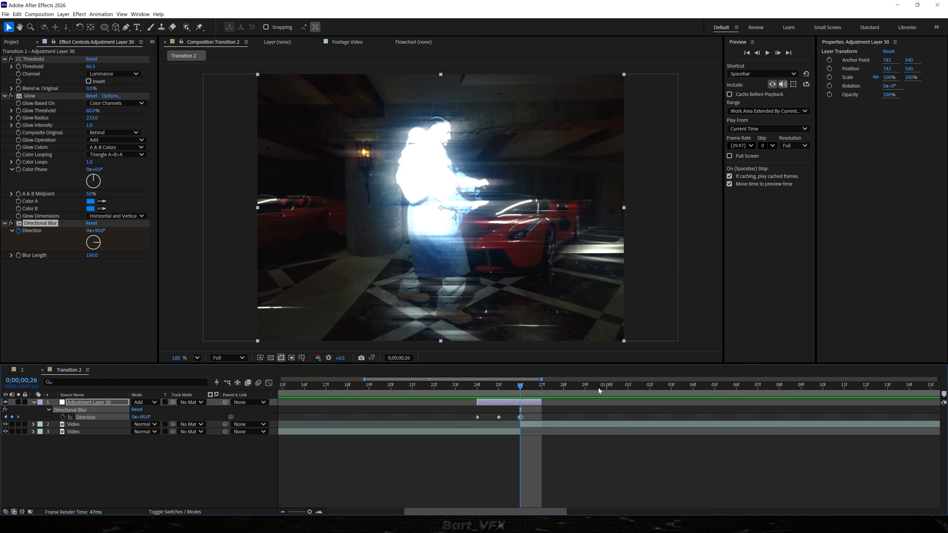
key("space")
key("minus")
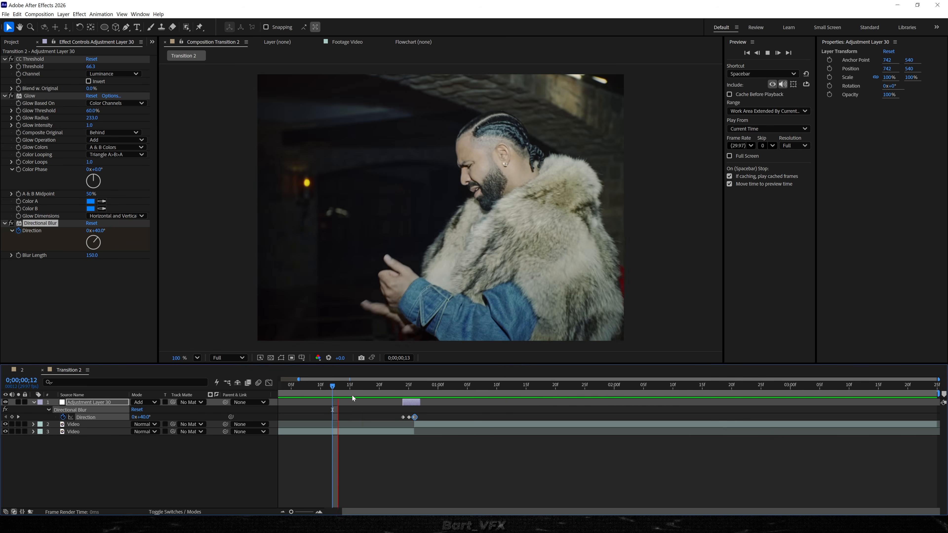
left_click(327, 395)
key("Home")
key("space")
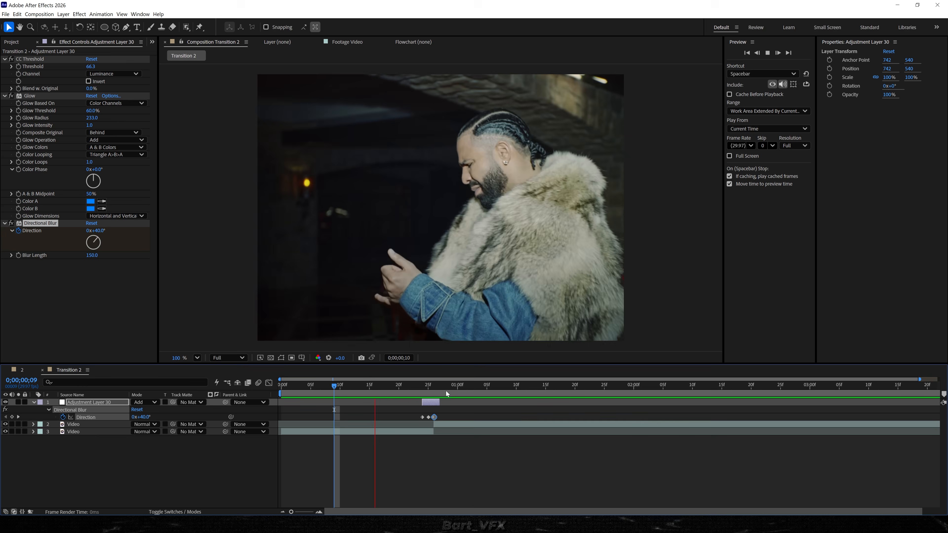
left_click(446, 391)
left_click_drag(424, 385, 392, 385)
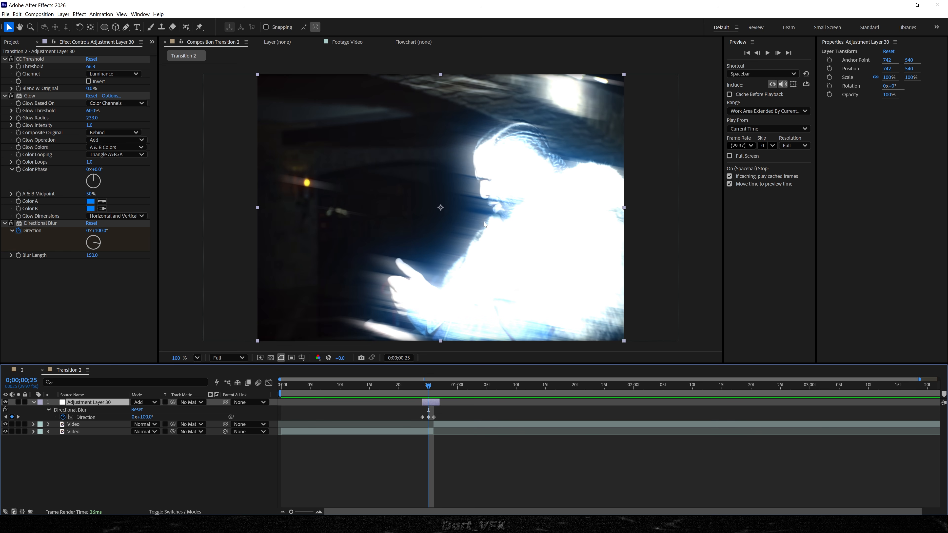
key("ctrl+Left")
left_click(486, 440)
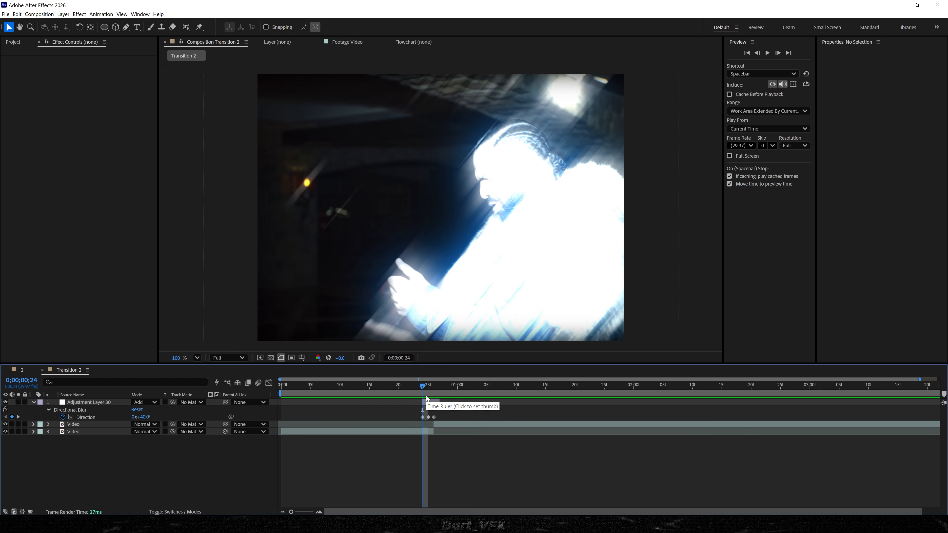
Create a new adjustment layer below Adjustment Layer 30 and trim its start to frame 0;00;00;23.
left_click_drag(421, 389, 418, 387)
right_click(134, 457)
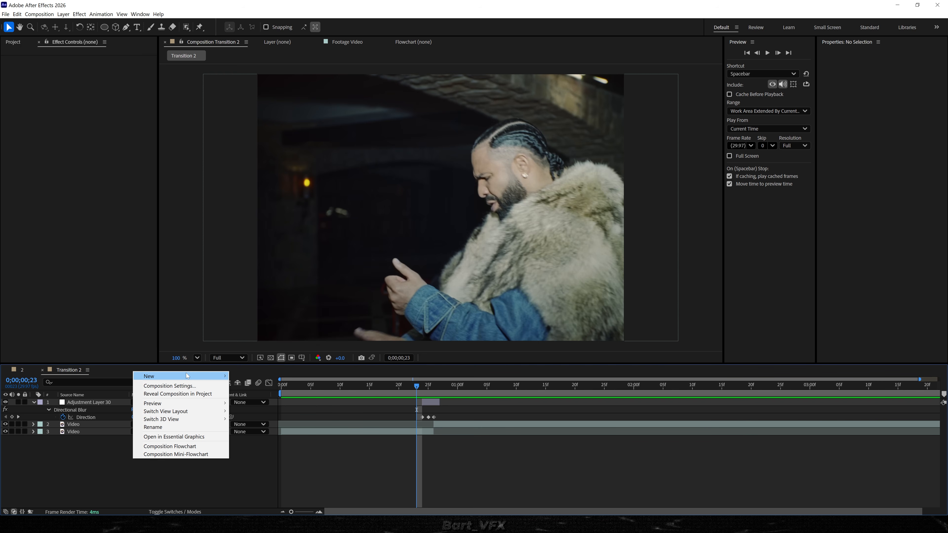
mouse_move(209, 376)
left_click(283, 435)
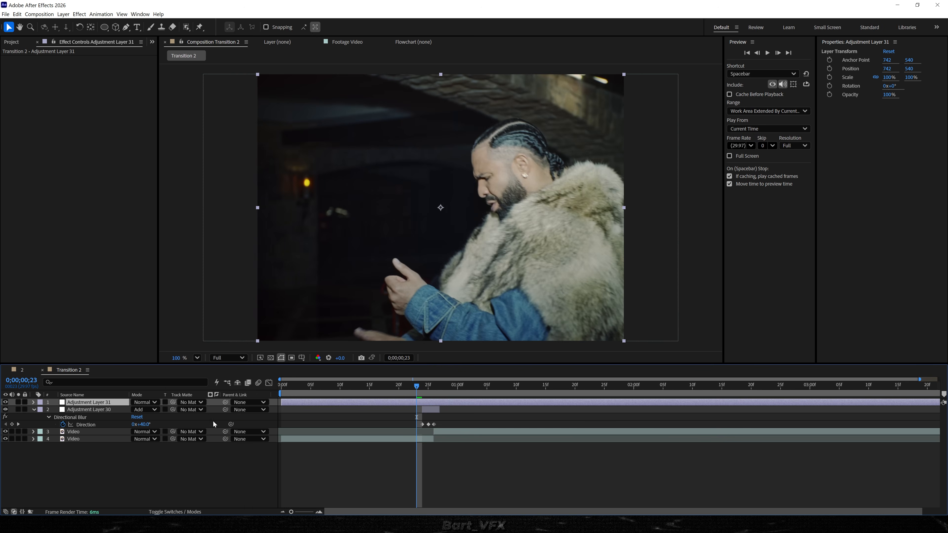
left_click_drag(90, 402, 99, 430)
scroll(424, 427, "up", 3)
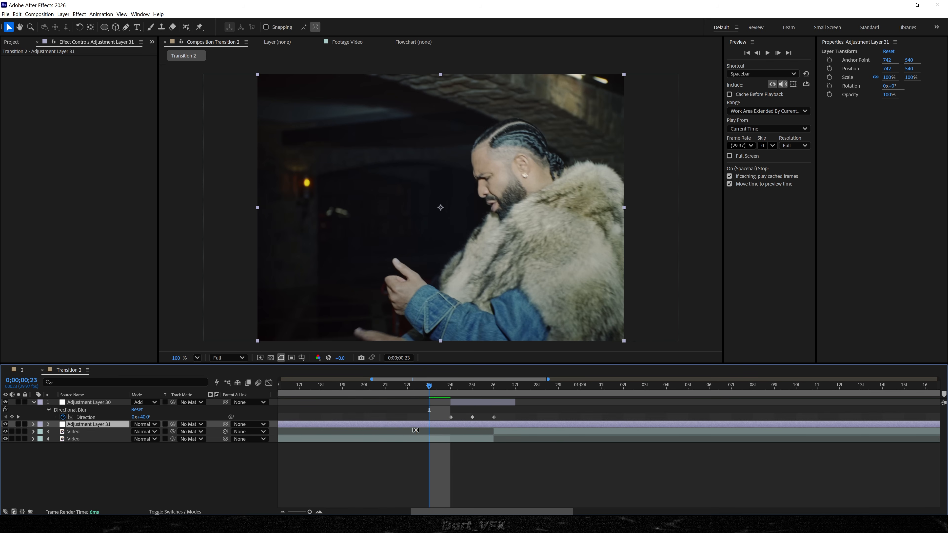
key("alt+bracketleft")
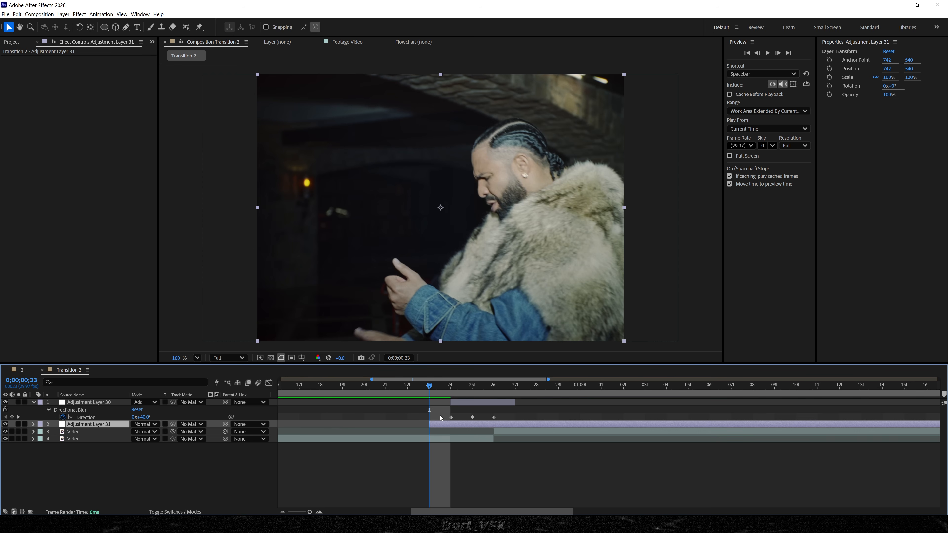
left_click(425, 439)
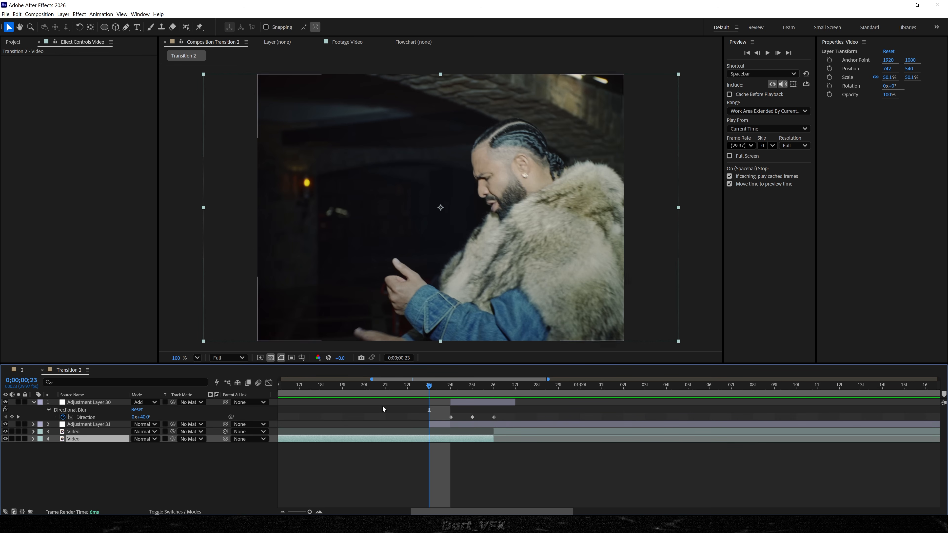
left_click_drag(329, 329, 329, 318)
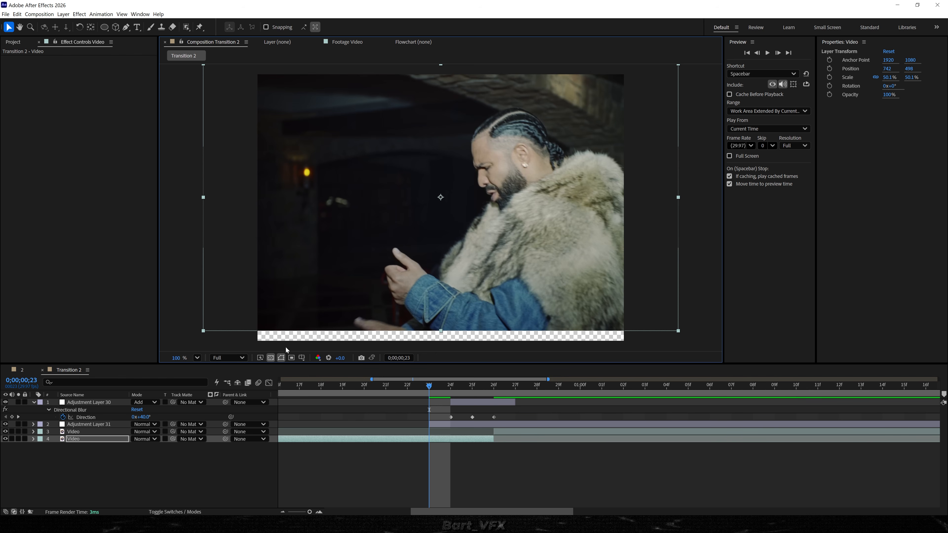
mouse_move(297, 295)
left_mouse_down()
mouse_move(280, 317)
mouse_move(282, 296)
left_mouse_up()
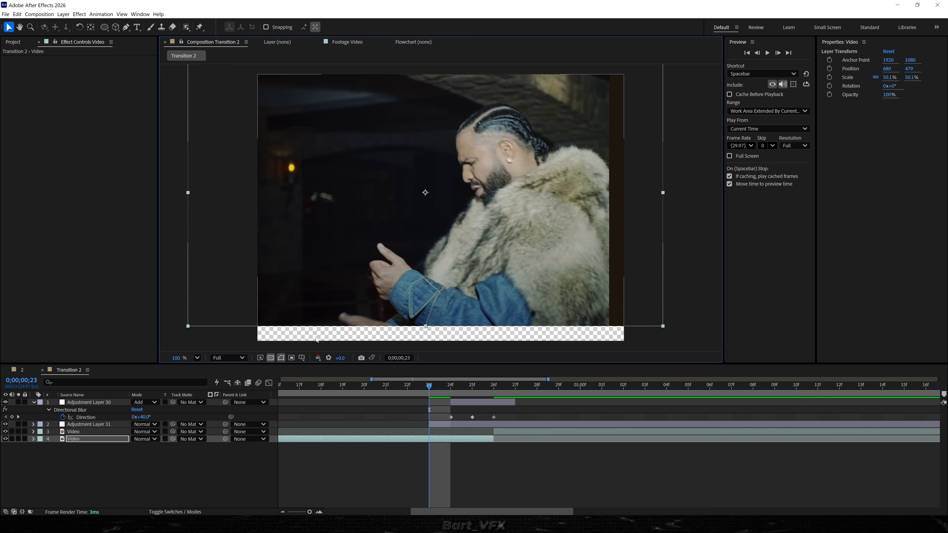
Apply Motion Tile to the new adjustment layer, set Output Width and Height to 150, and enable Mirror Edges.
left_click(439, 424)
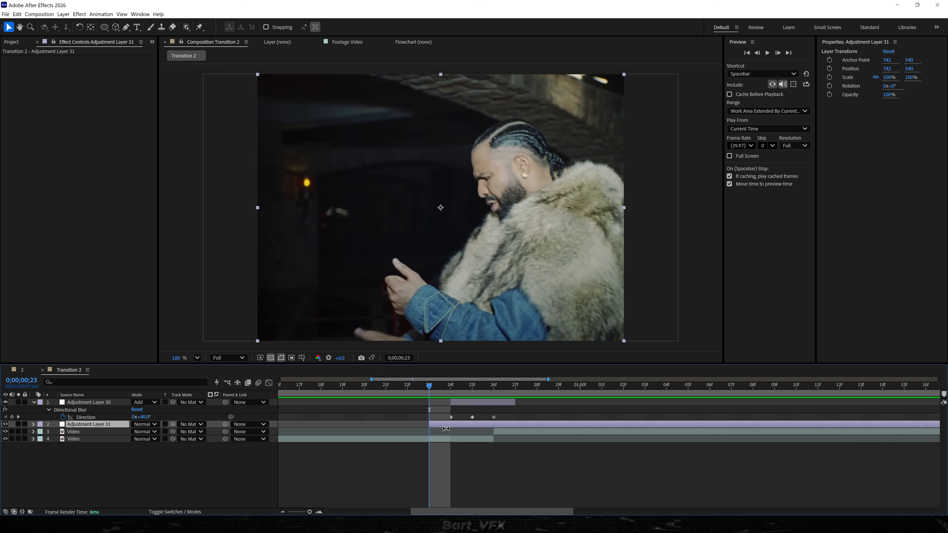
key("ctrl+space")
type("moti")
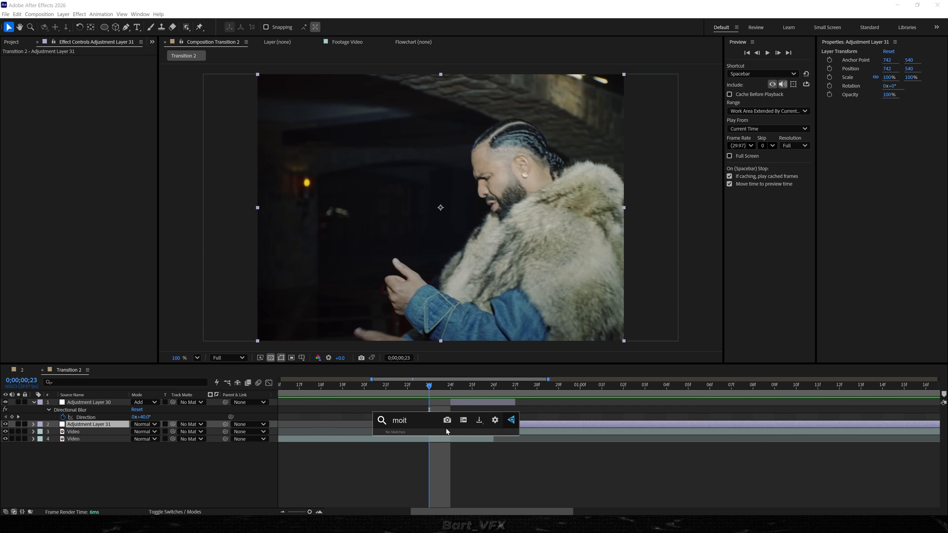
key("Return")
left_click(93, 88)
type("150.0")
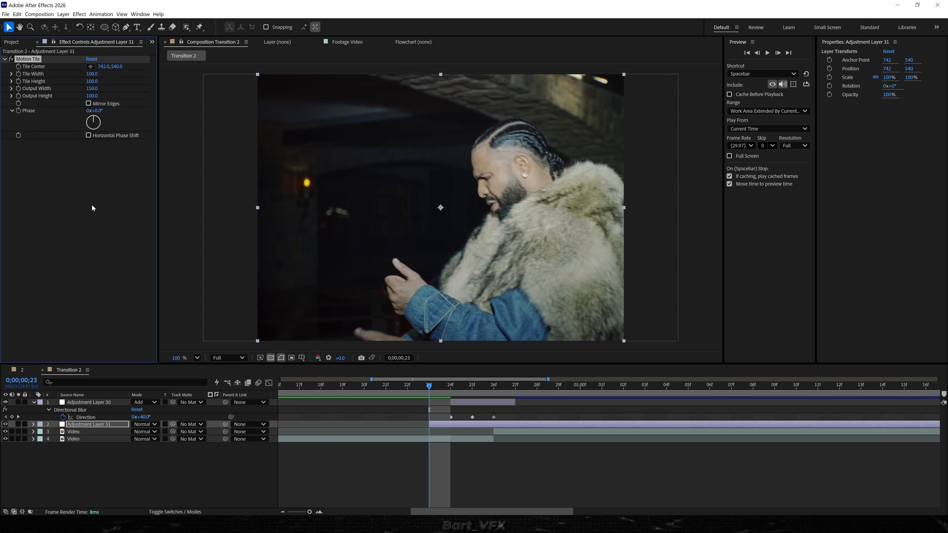
key("Tab")
type("150")
key("Return")
left_click(89, 103)
Add a Transform effect and set starting Position and Rotation keyframes at frame 0;00;00;23.
left_click(452, 425)
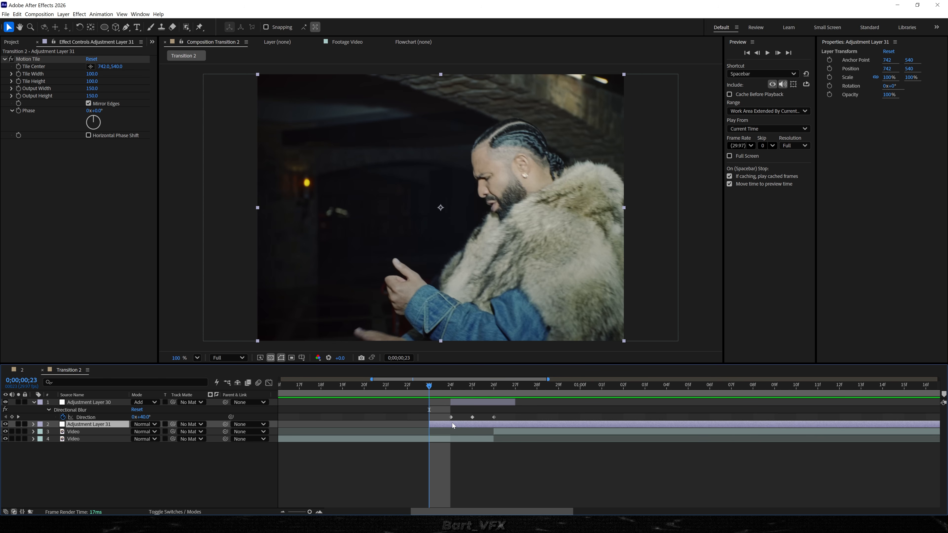
key("ctrl+space")
type("tra")
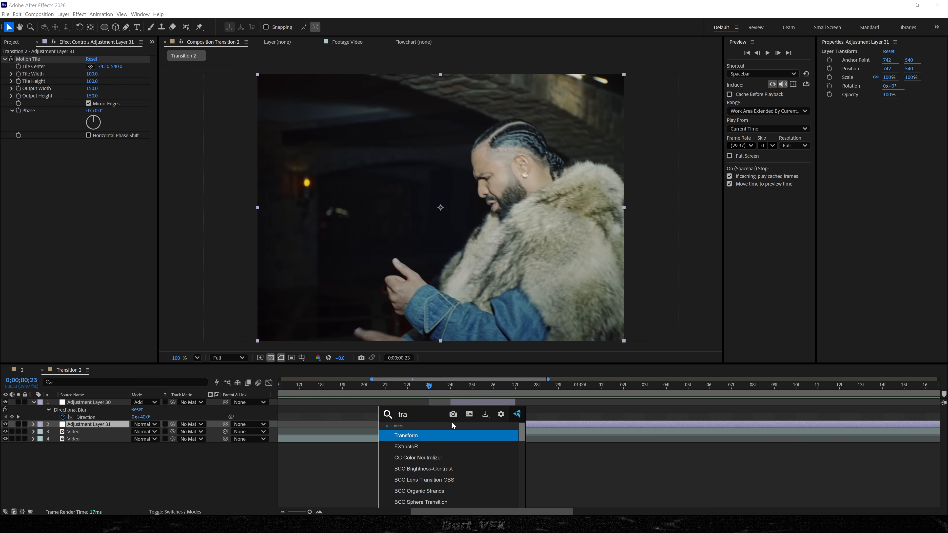
key("Return")
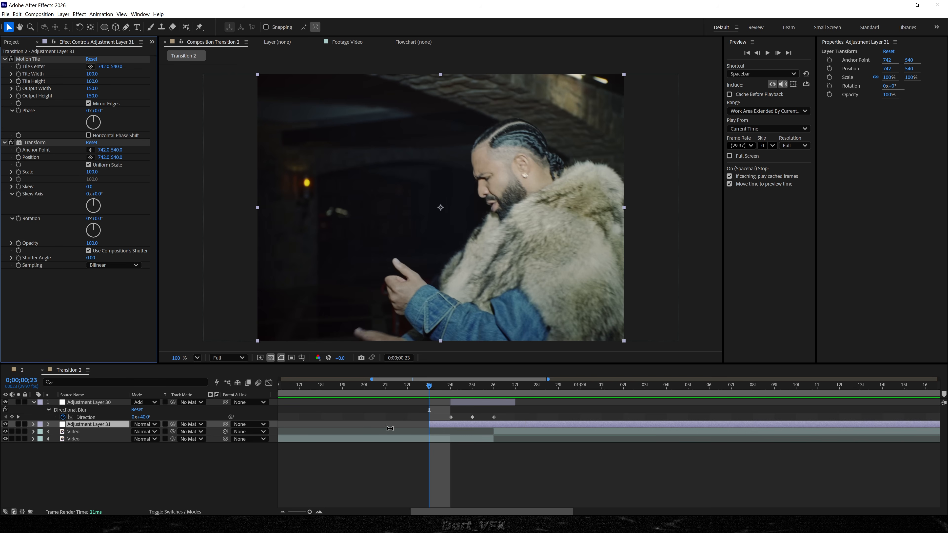
left_click(19, 157)
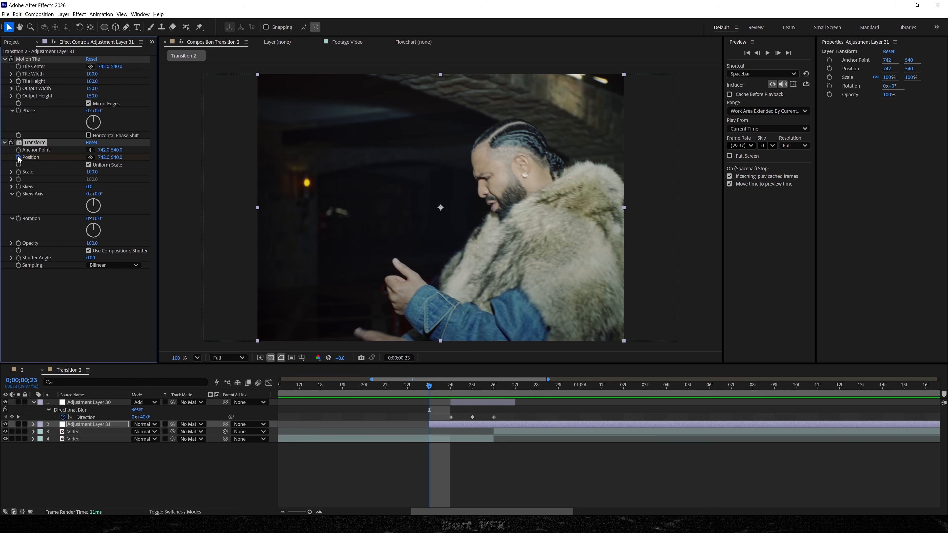
left_click(19, 218)
key("u")
Set a Transform Rotation keyframe of 0x+0.4° at frame 0;00;00;25.
left_click_drag(431, 388, 465, 387)
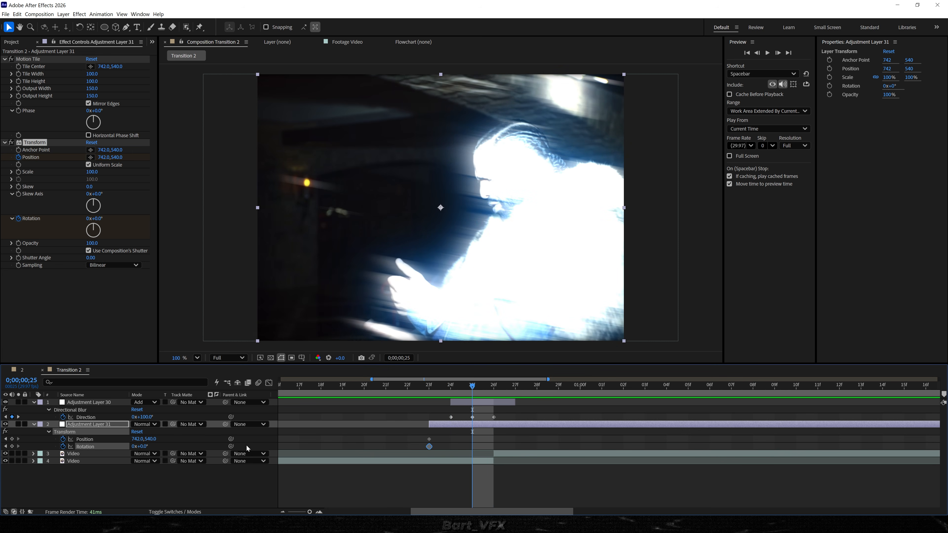
left_click_drag(144, 446, 143, 451)
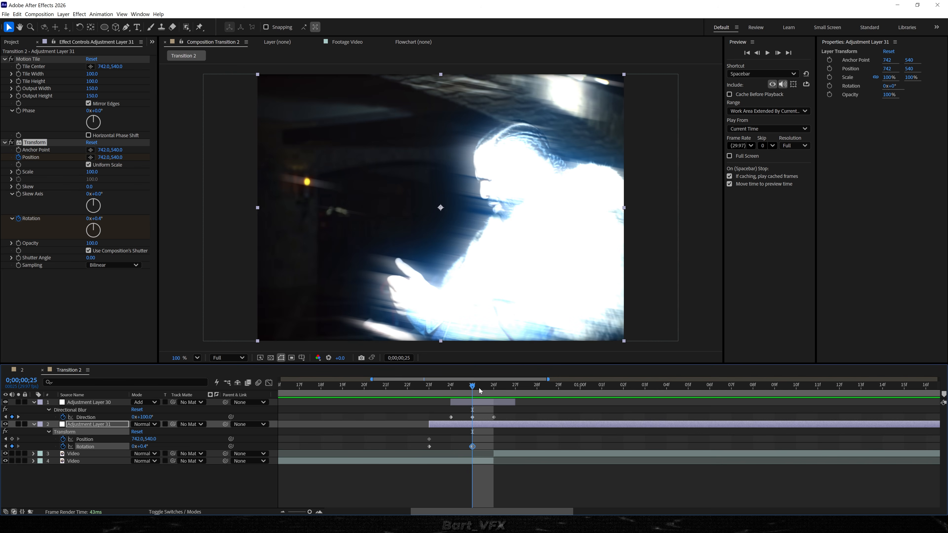
Set a Transform Position keyframe of 732, 559.3 at frame 0;00;00;26.
left_click(491, 388)
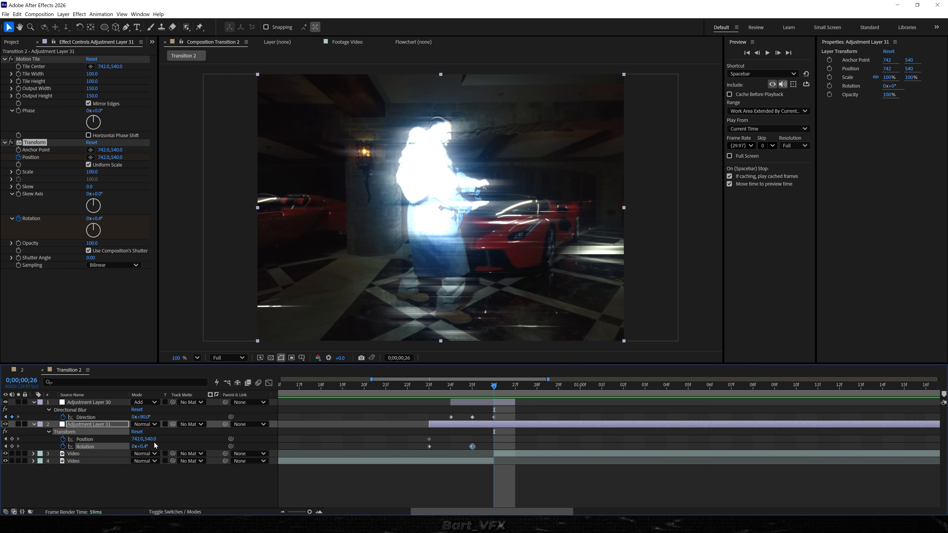
mouse_move(155, 444)
left_mouse_down()
mouse_move(142, 448)
mouse_move(149, 442)
left_mouse_up()
scroll(392, 326, "up", 5)
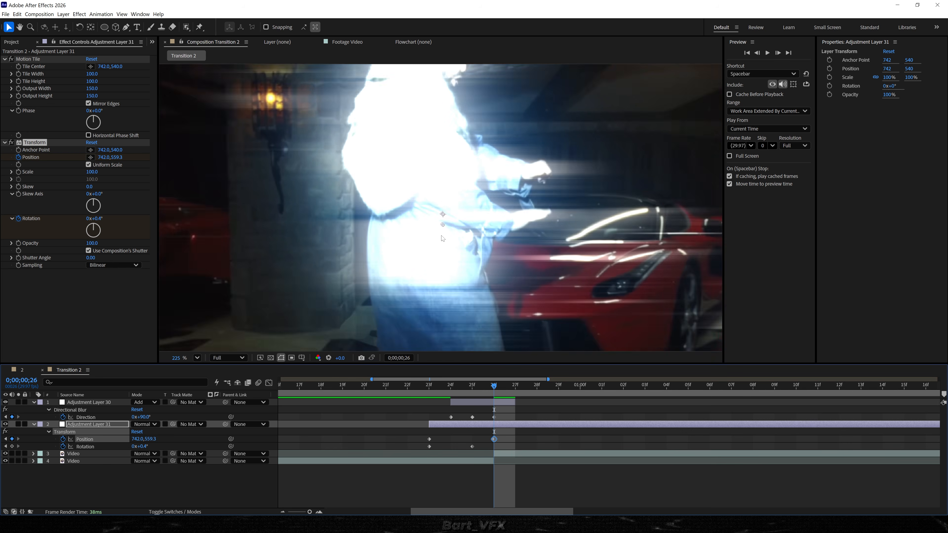
left_click_drag(135, 439, 133, 439)
key("slash")
Paste the initial Position keyframe at frame 0;00;00;28.
left_click_drag(498, 386, 537, 386)
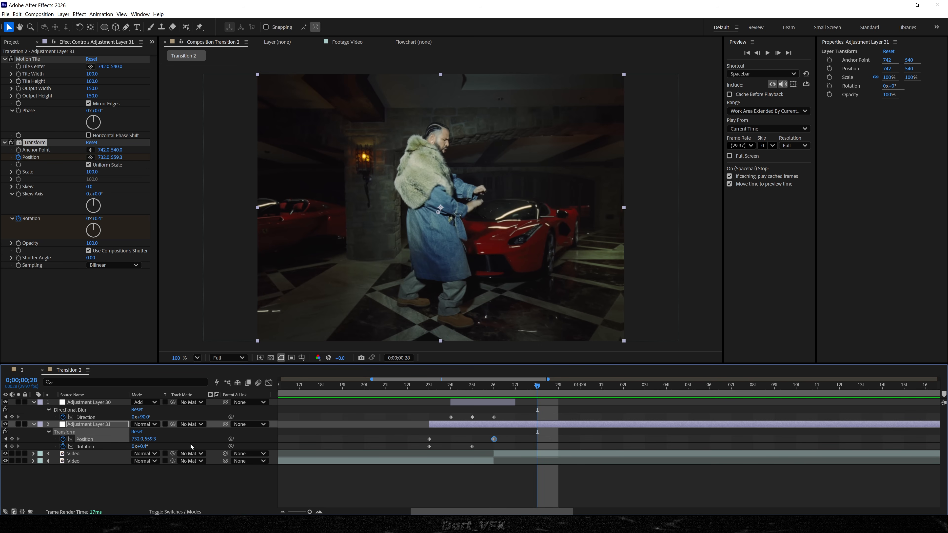
left_click(429, 439)
key("ctrl+v")
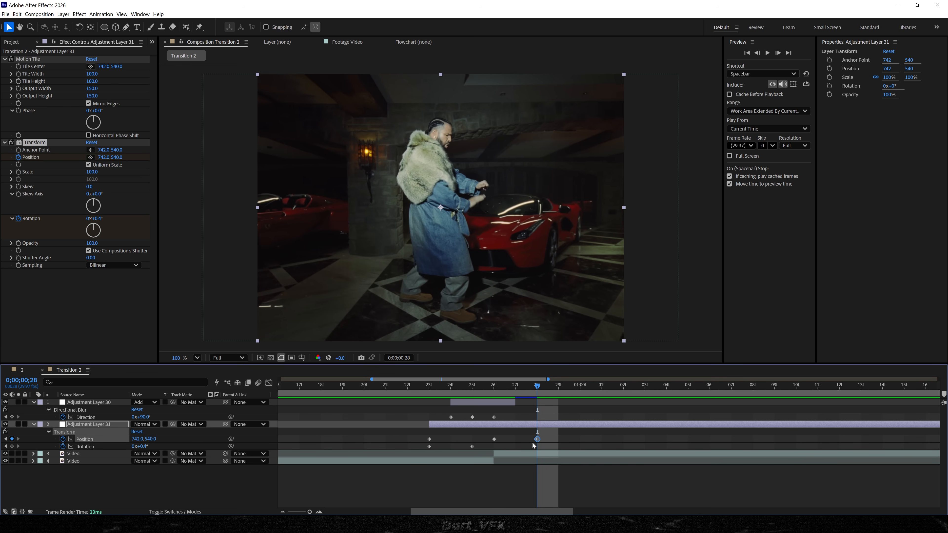
Copy the initial Rotation keyframe and paste it at frame 0;00;01;01.
left_click_drag(550, 388, 602, 386)
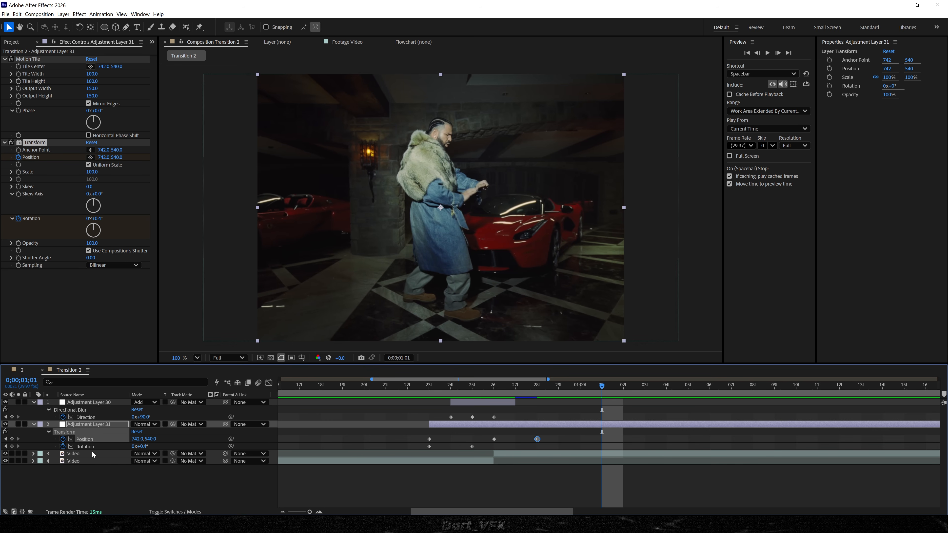
left_click(429, 447)
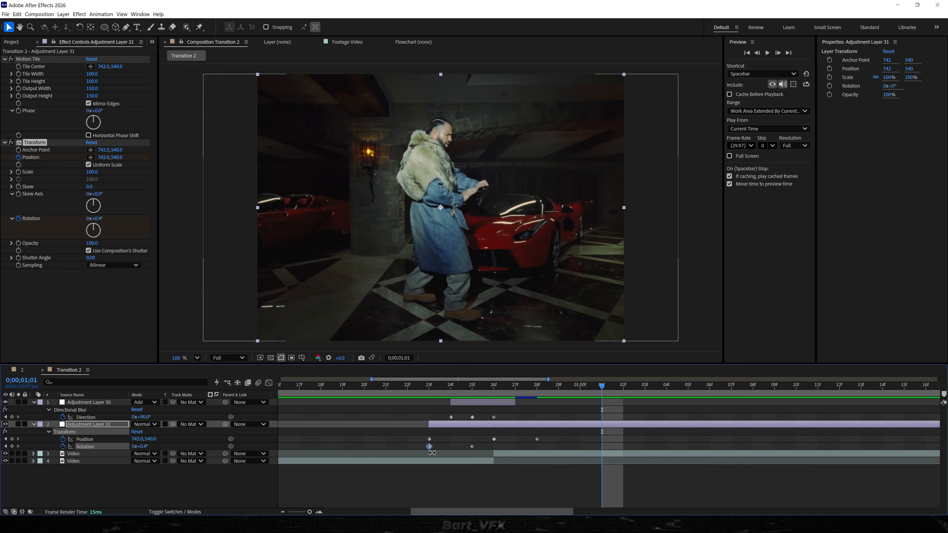
key("ctrl+c")
key("ctrl+v")
Play back the transition to review the Transform animation.
left_click(596, 479)
key("space")
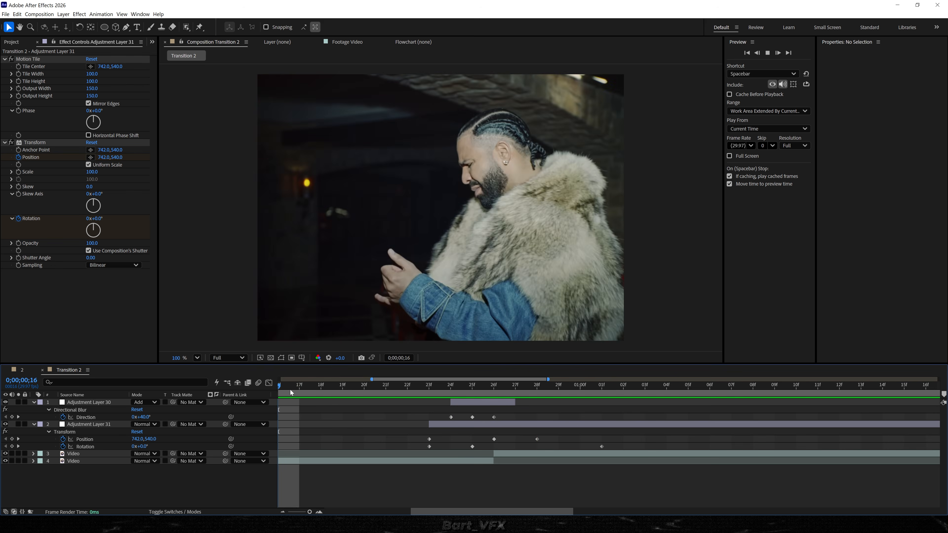
key("space")
key("space")
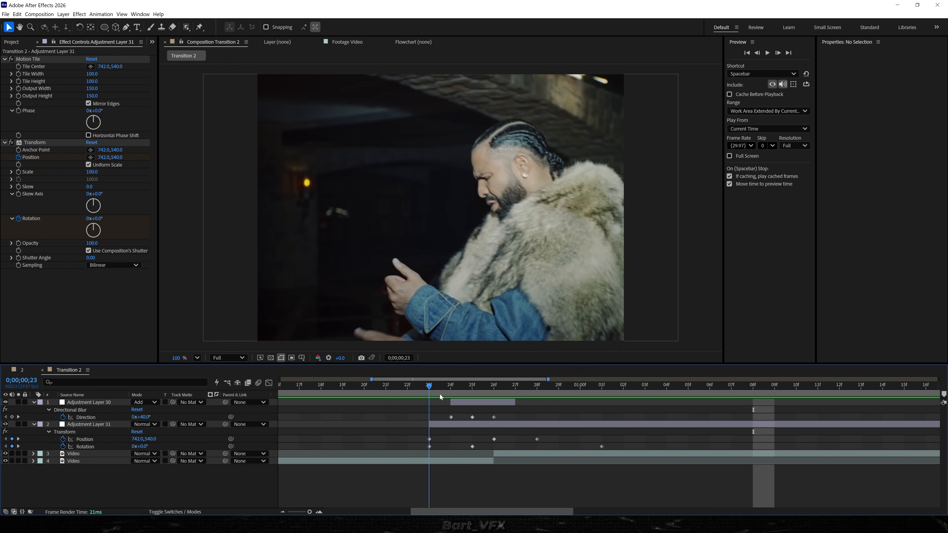
key("space")
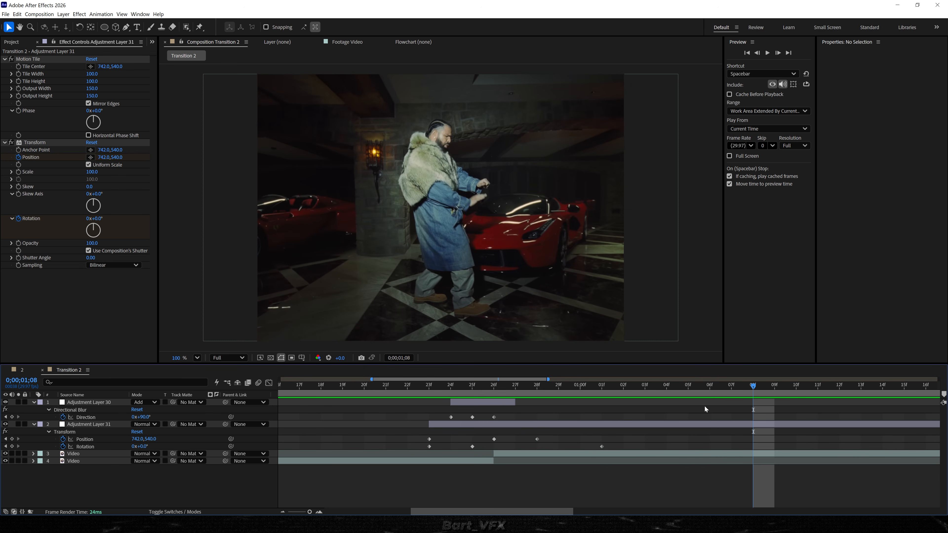
left_click(582, 431)
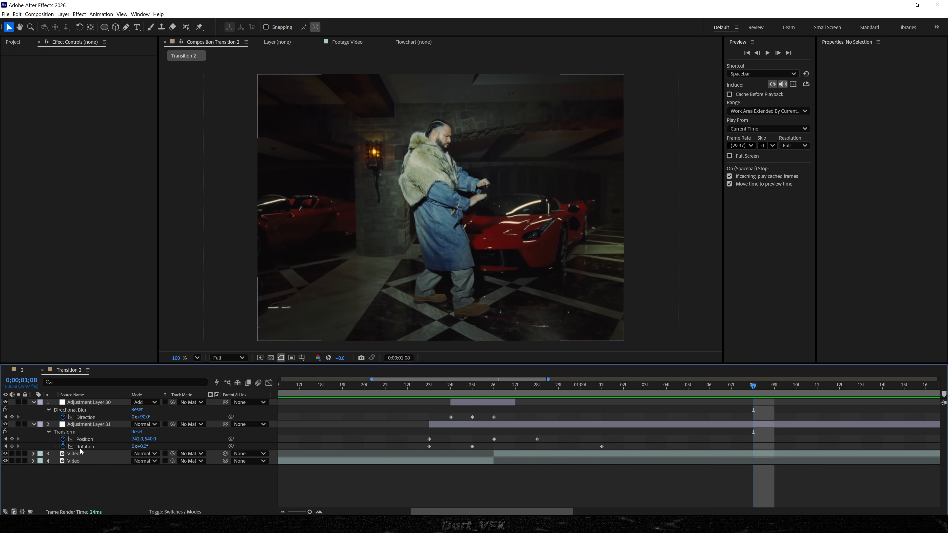
Add an expression to the Transform effect's Position on Adjustment Layer 31 by pasting the copied expression code.
left_click(70, 433)
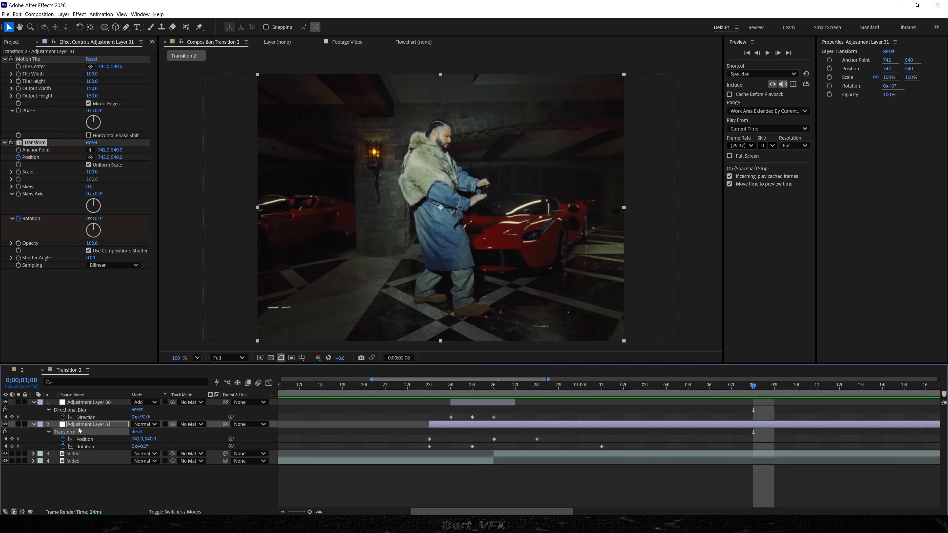
left_click(93, 441)
left_click(64, 439, "alt")
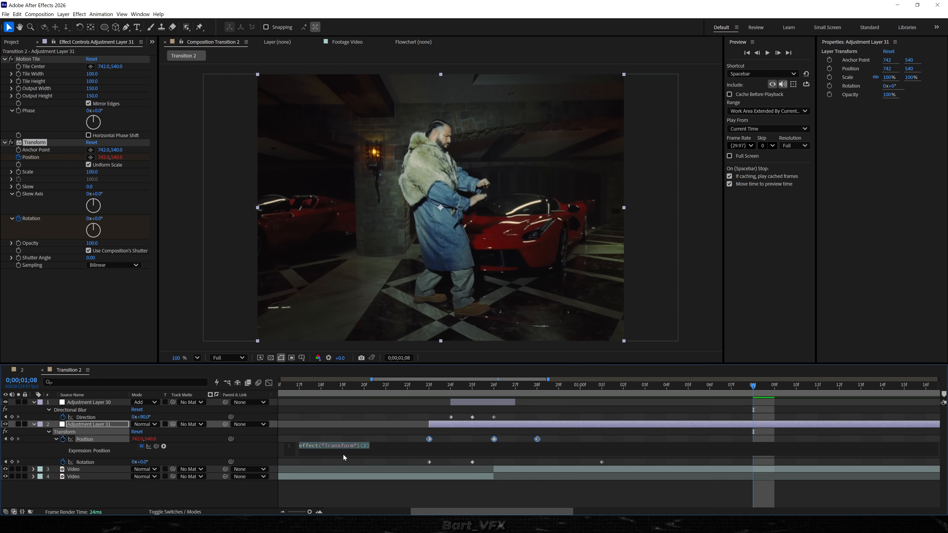
key("ctrl+v")
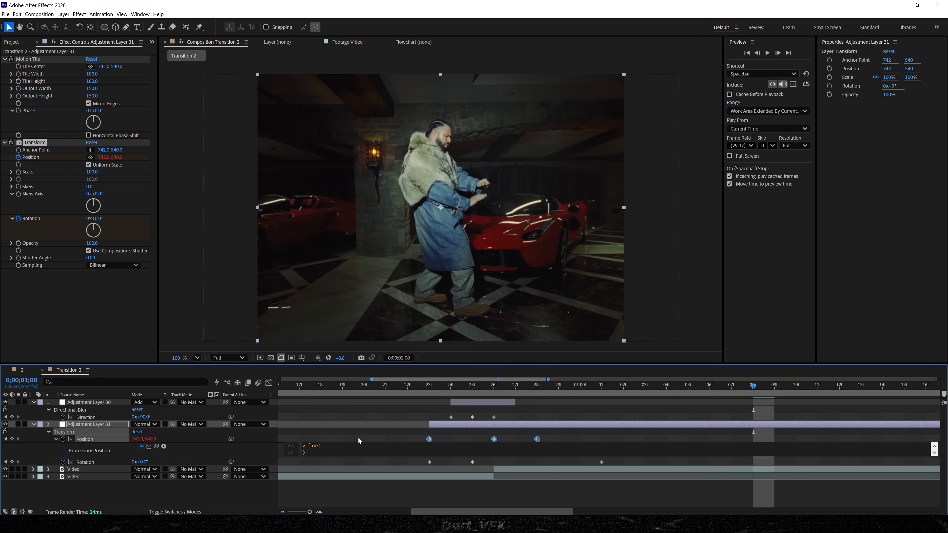
left_click(353, 442)
Play back the transition to review the Position expression's effect.
left_click_drag(323, 384, 302, 383)
key("space")
scroll(705, 494, "down", 5)
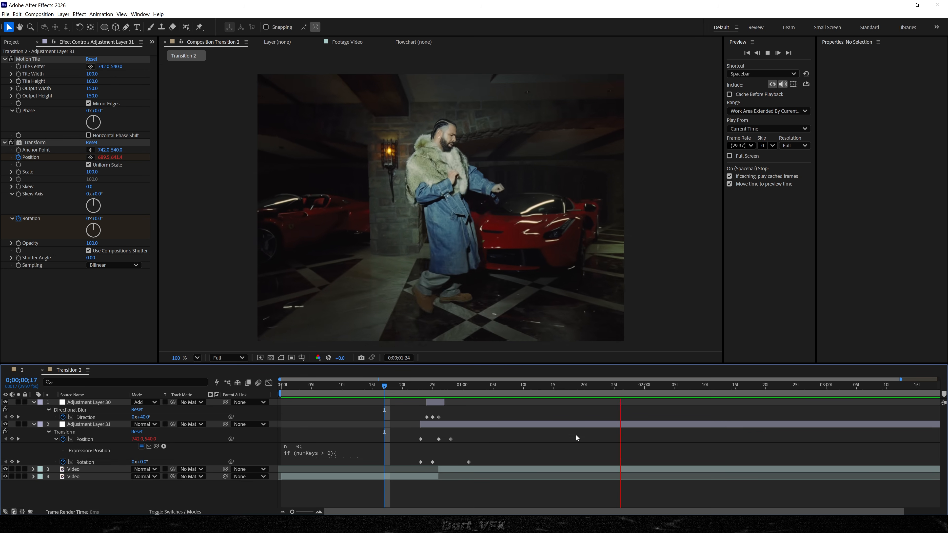
key("space")
left_click(385, 391)
left_click_drag(384, 394, 475, 392)
left_click(12, 59)
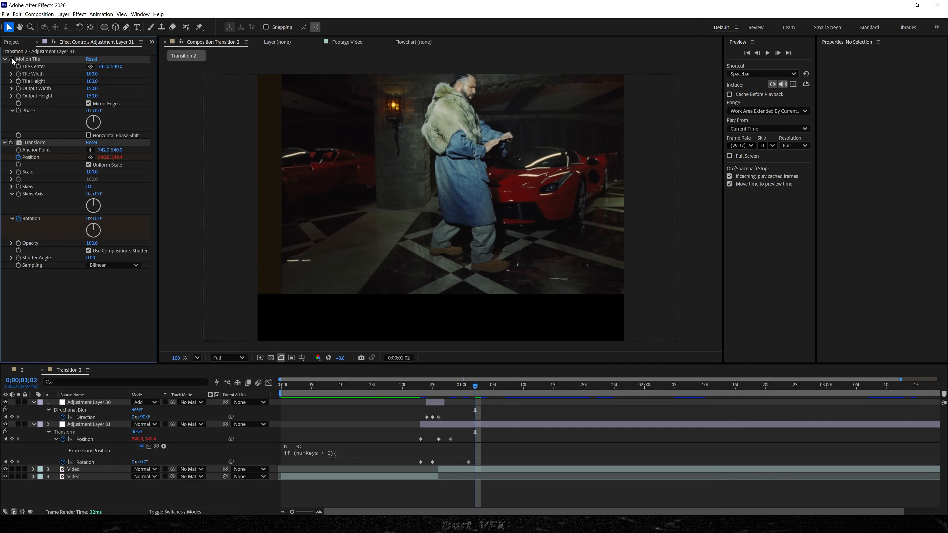
left_click(12, 59)
key("space")
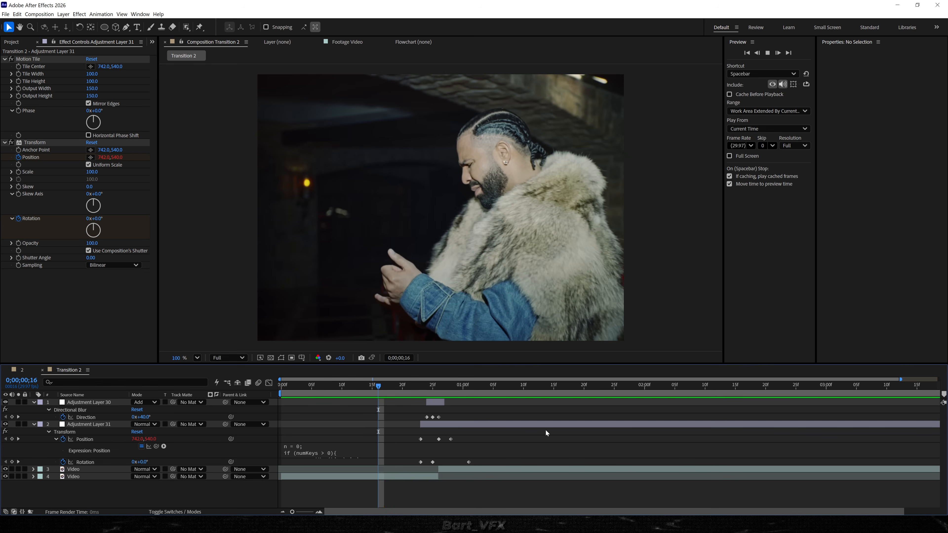
key("space")
Select the three Transform Position keyframes and apply Easy Ease to them.
left_click_drag(486, 389, 499, 390)
left_click_drag(481, 436, 428, 447)
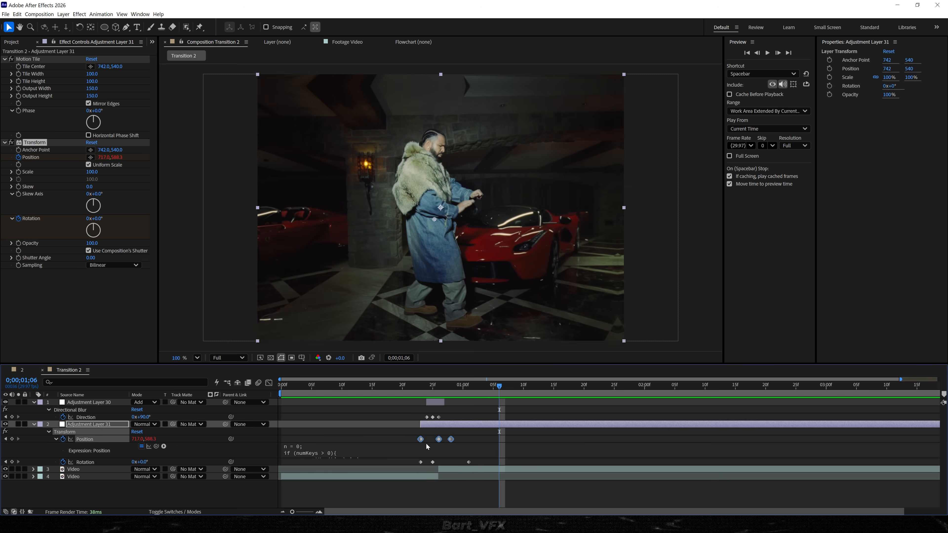
key("F9")
right_click(452, 442)
mouse_move(486, 435)
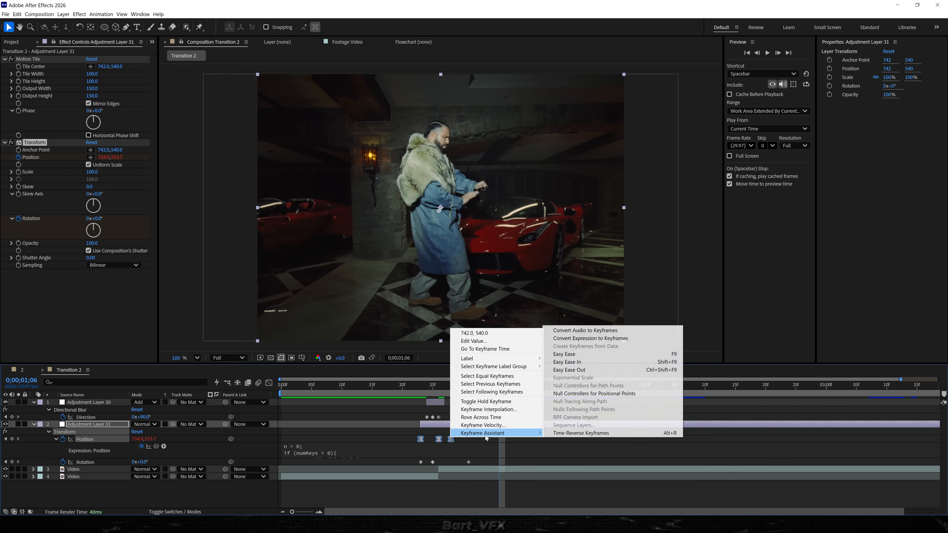
left_click(601, 357)
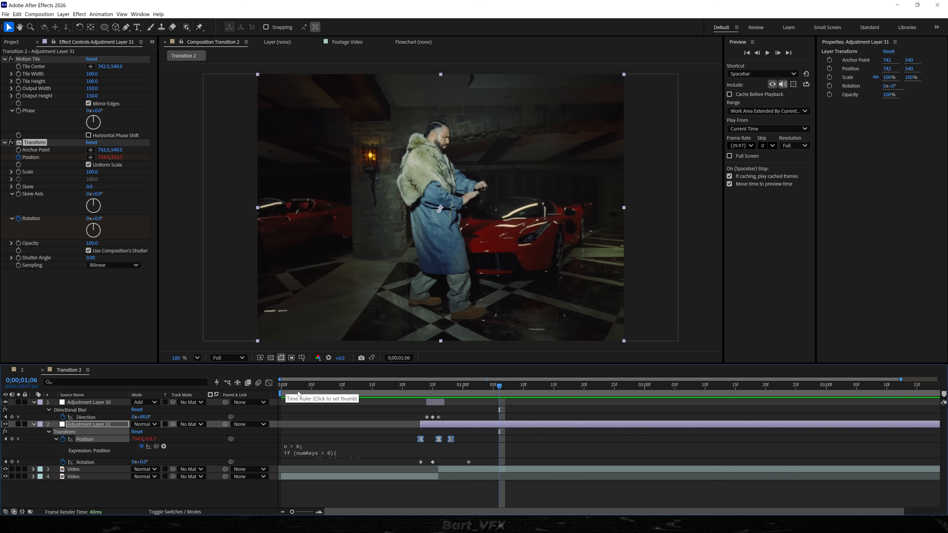
Open the Position speed graph in the Graph Editor and pull a keyframe's influence handle, then preview.
left_click(269, 384)
left_click(572, 503)
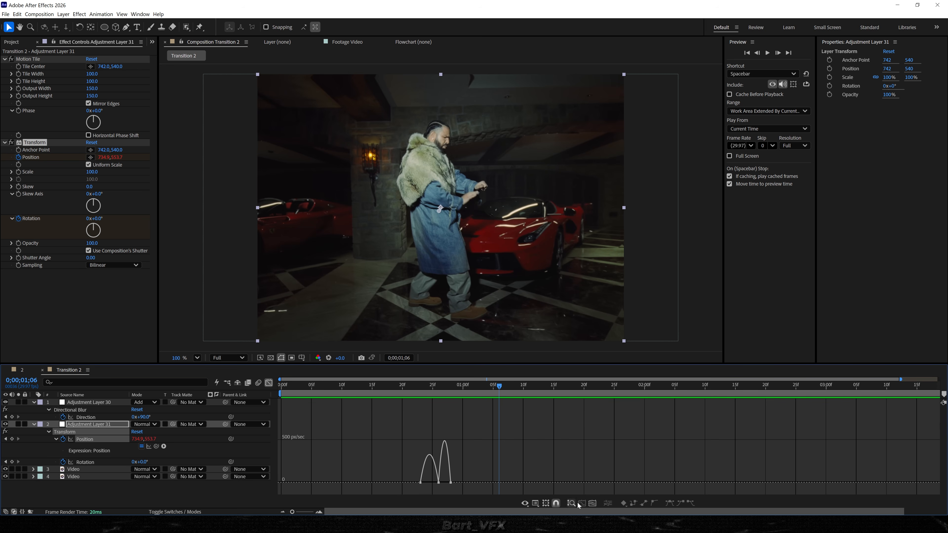
left_click(591, 503)
key("j")
key("j")
left_click_drag(586, 474, 546, 487)
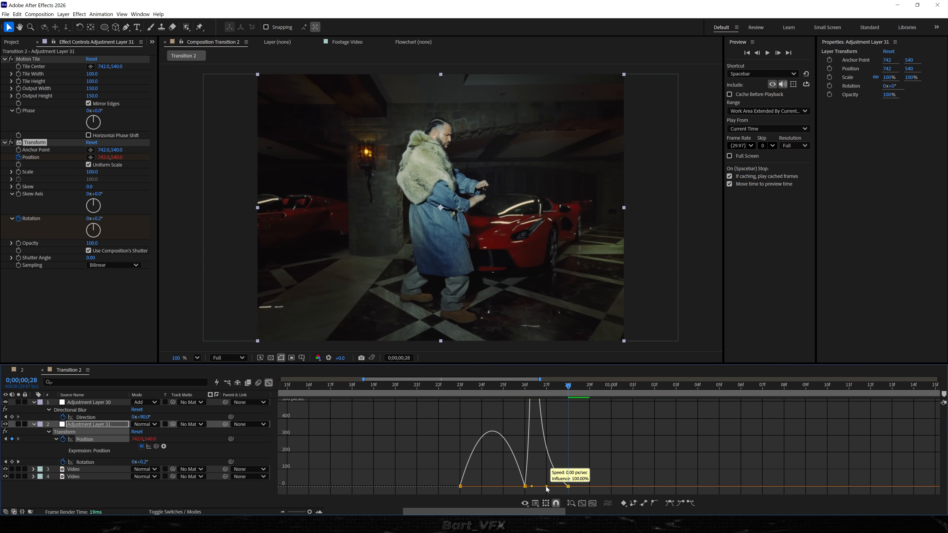
left_click(445, 391)
key("space")
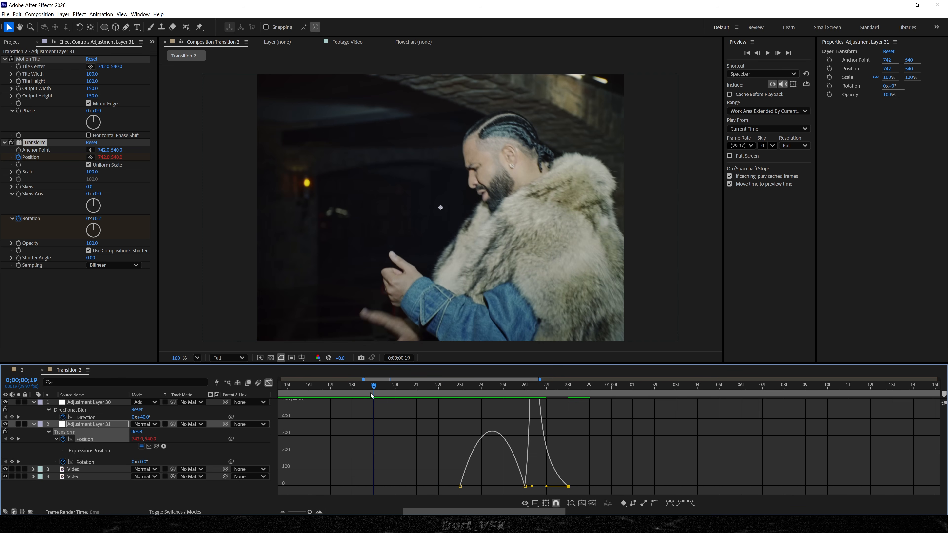
key("space")
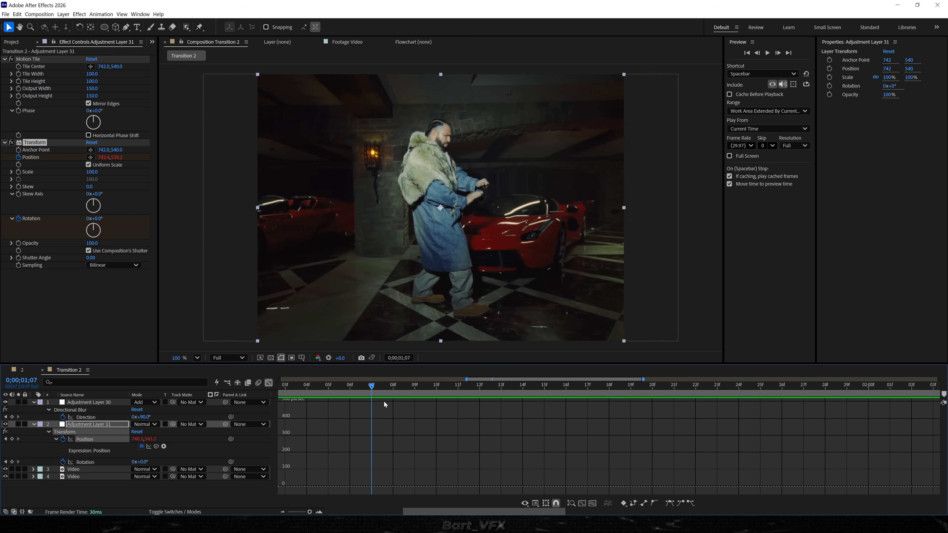
Try reshaping another easing handle on the Position speed curve, preview it, and undo the change.
scroll(380, 397, "down", 4)
left_click_drag(372, 388, 271, 391)
key("space")
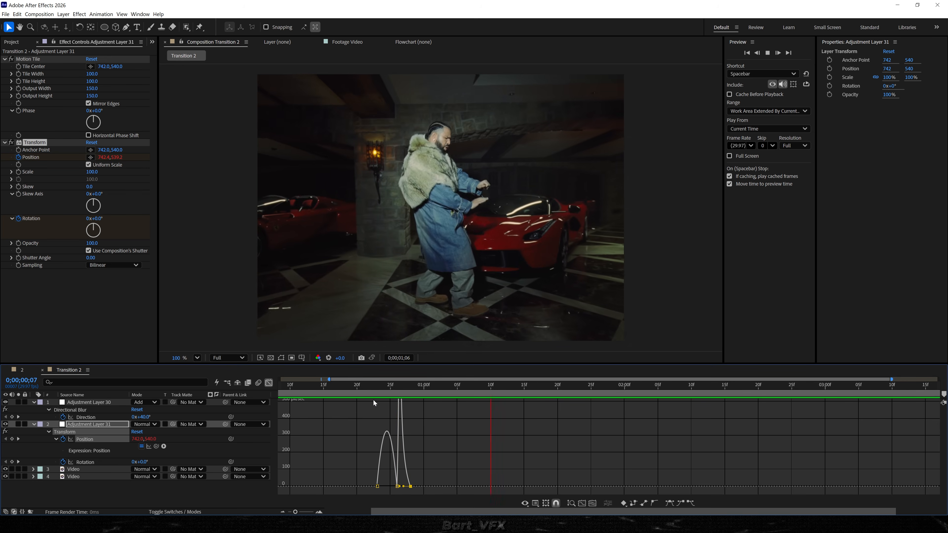
key("space")
scroll(393, 441, "up", 4)
left_click_drag(427, 487, 446, 487)
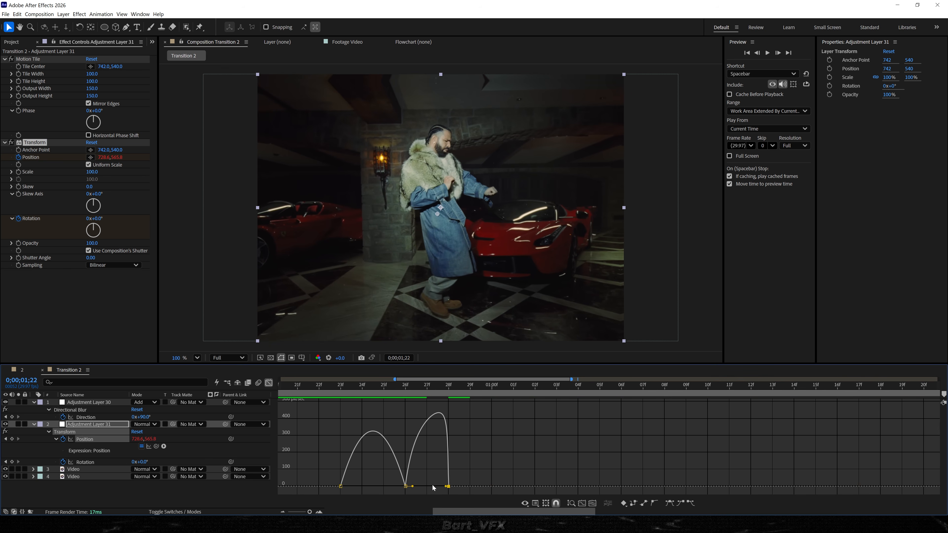
key("space")
left_click_drag(380, 396, 320, 396)
key("space")
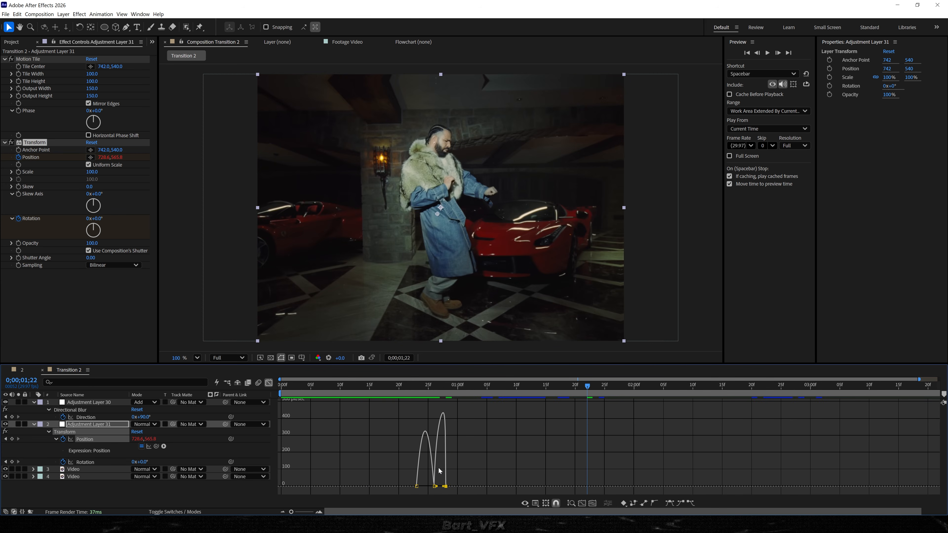
key("ctrl+z")
Adjust the easing handle on the Position speed curve and preview the transition.
scroll(425, 482, "up", 3)
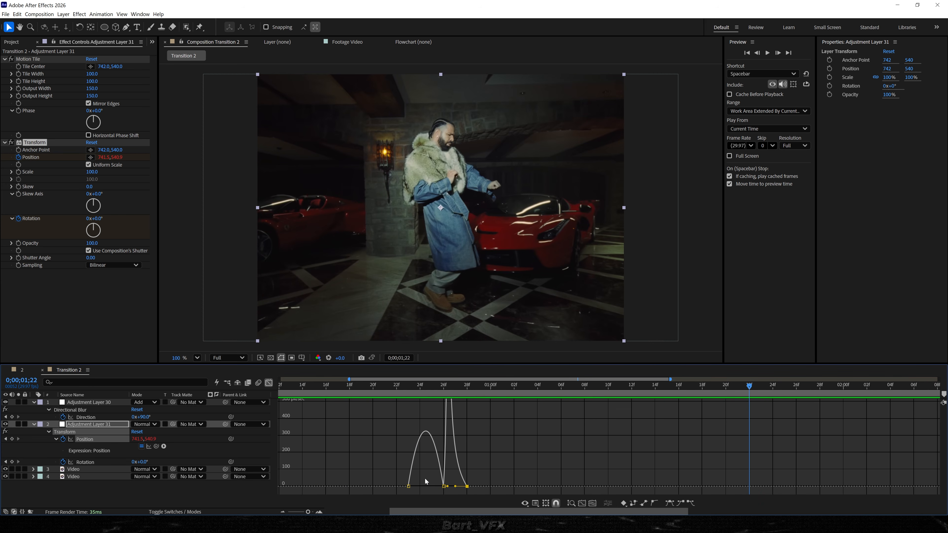
scroll(442, 465, "down", 3)
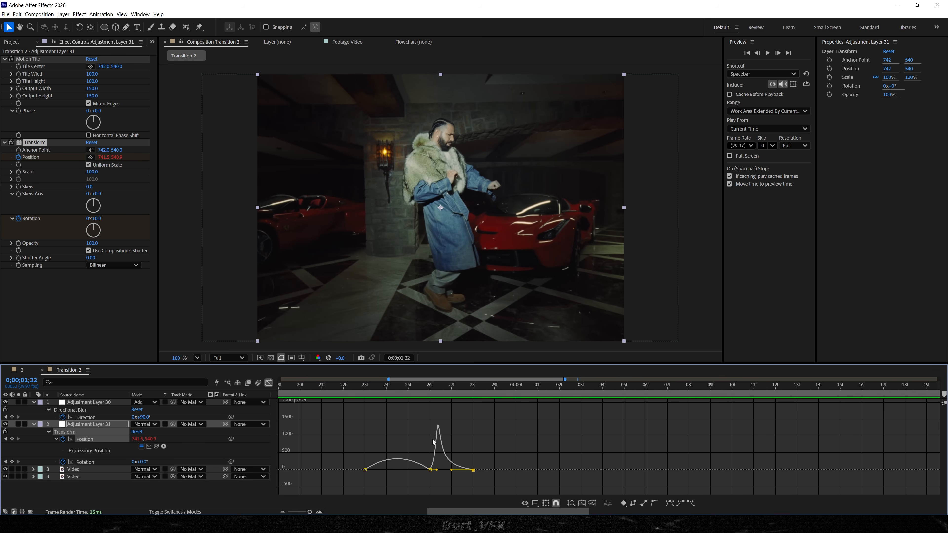
left_click(445, 389)
key("space")
mouse_move(452, 471)
left_mouse_down()
mouse_move(442, 470)
mouse_move(459, 470)
mouse_move(447, 470)
left_mouse_up()
left_click(373, 390)
key("space")
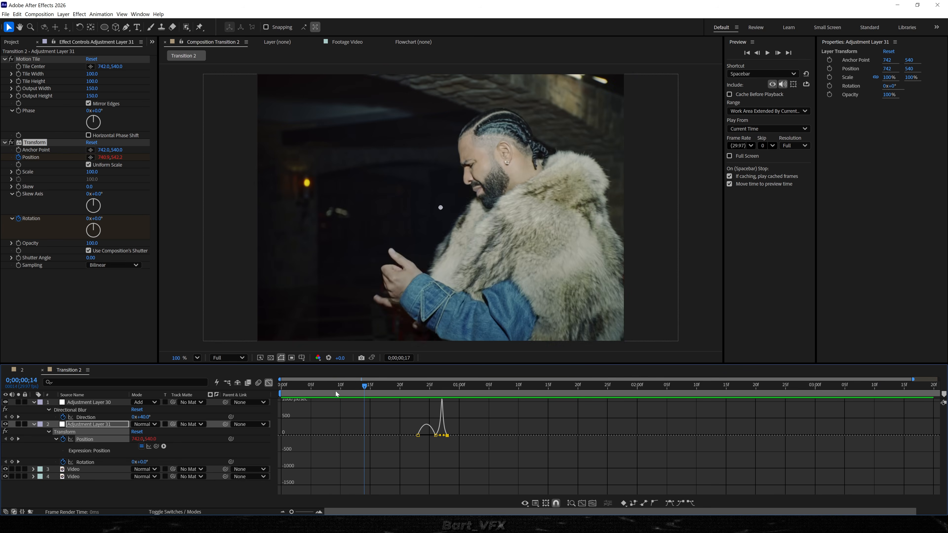
left_click(334, 391)
key("space")
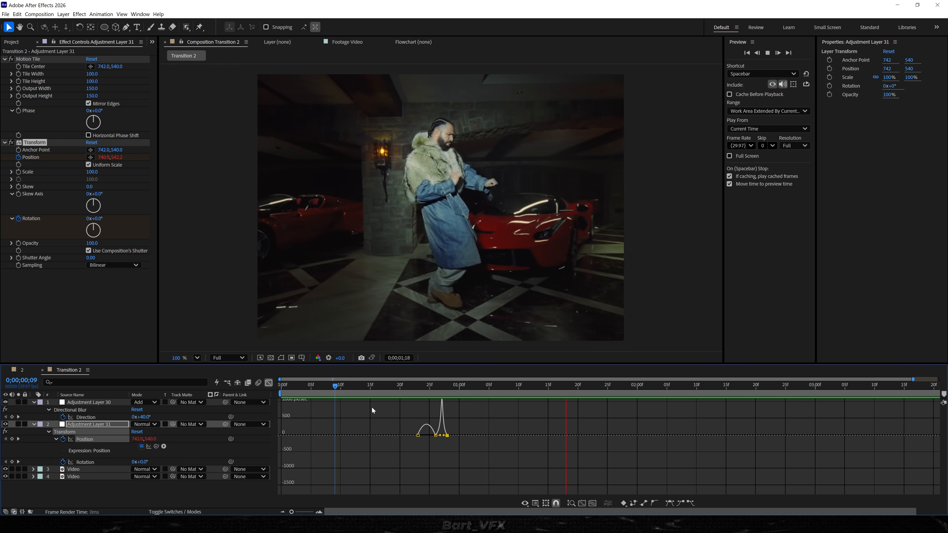
left_click_drag(424, 390, 453, 395)
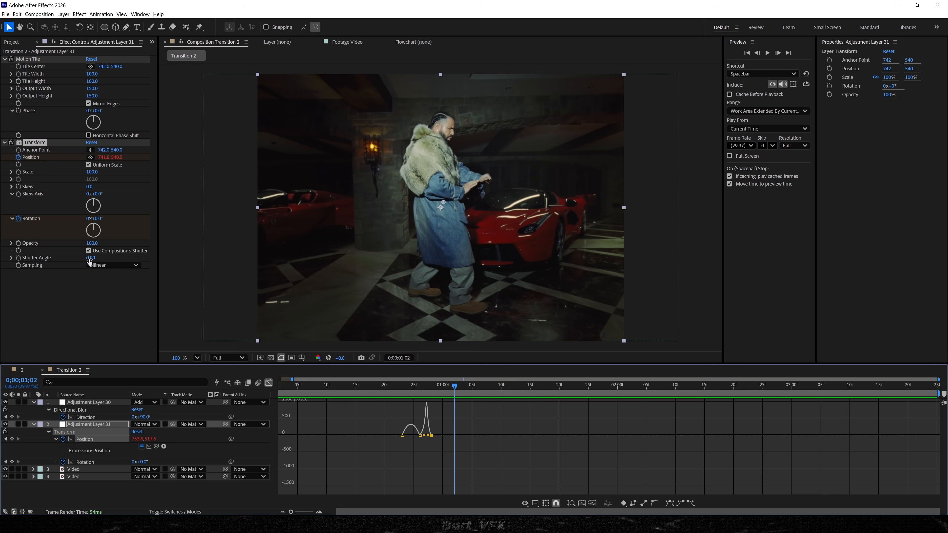
Turn off Use Composition's Shutter Angle in the Transform effect and set Shutter Angle to 200.
left_click(89, 251)
left_click(90, 258)
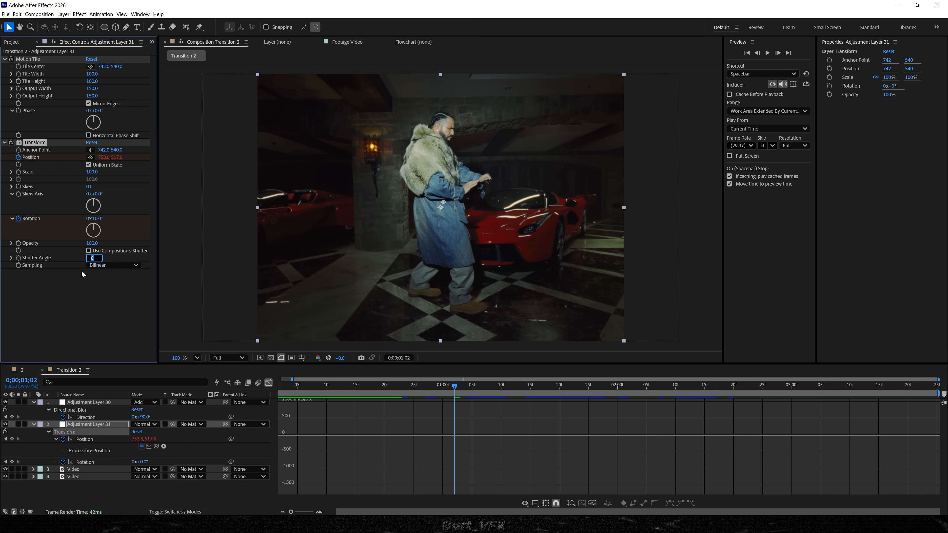
key("Return")
Return to the layer view and nudge the Transform Position keyframe at frame 0;00;00;26 in the zoomed viewer.
left_click_drag(457, 392, 431, 392)
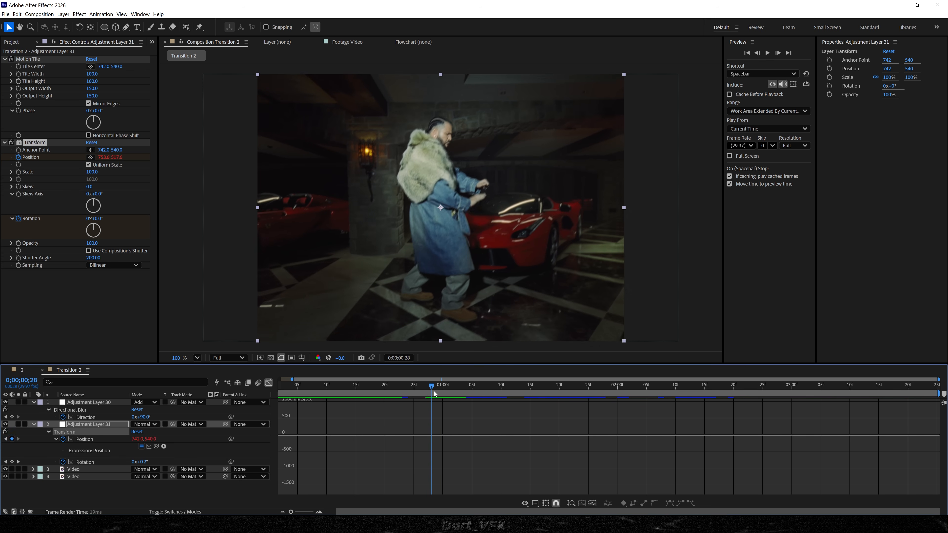
scroll(427, 159, "up", 2)
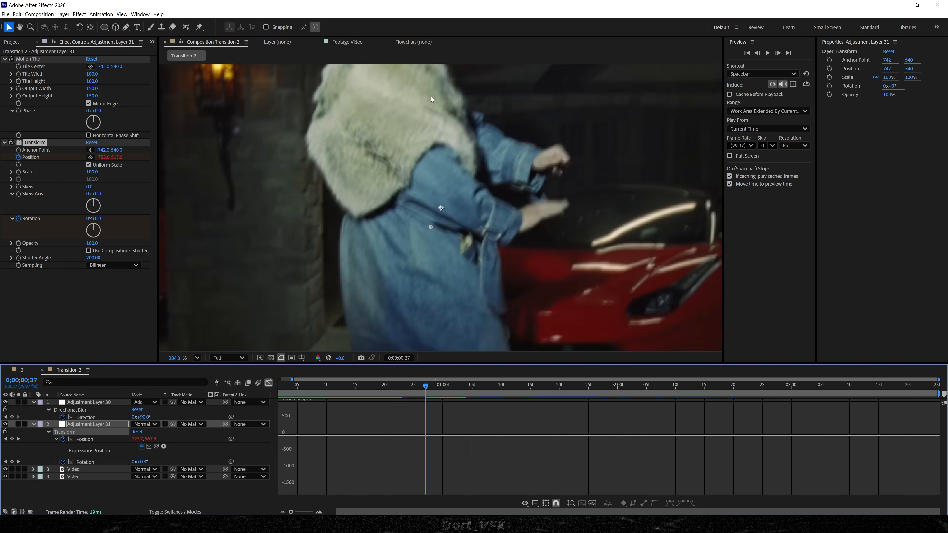
left_click_drag(433, 98, 441, 231)
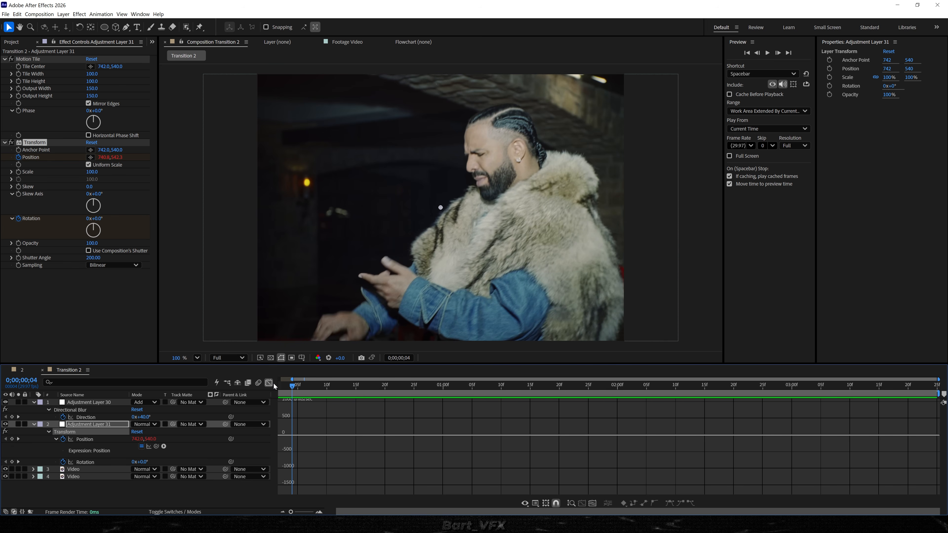
left_click(269, 383)
left_click(421, 387)
left_click(420, 439)
scroll(440, 221, "up", 3)
left_click_drag(439, 220, 407, 209)
scroll(407, 209, "down", 3)
Play back the transition to review the eased, motion-blurred Transform movement.
left_click(385, 386)
key("space")
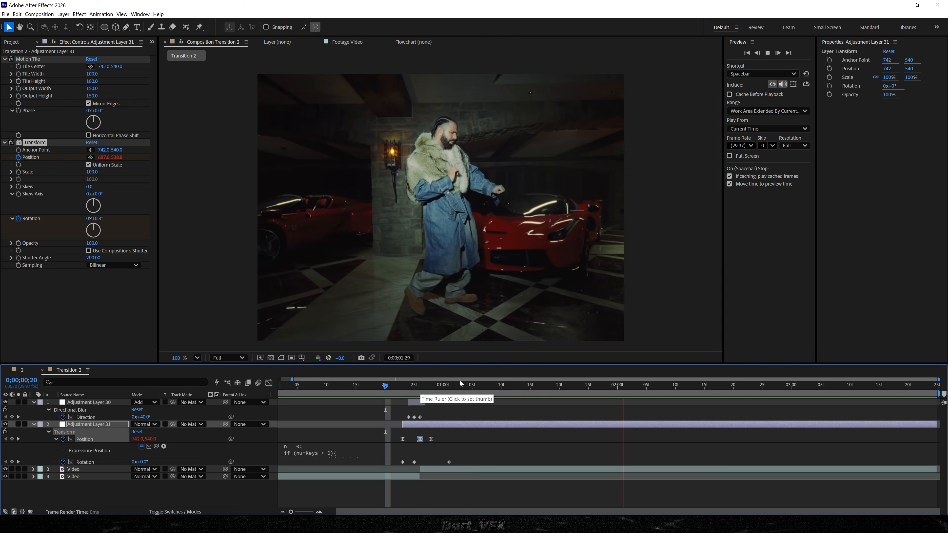
left_click(373, 386)
key("space")
key("space")
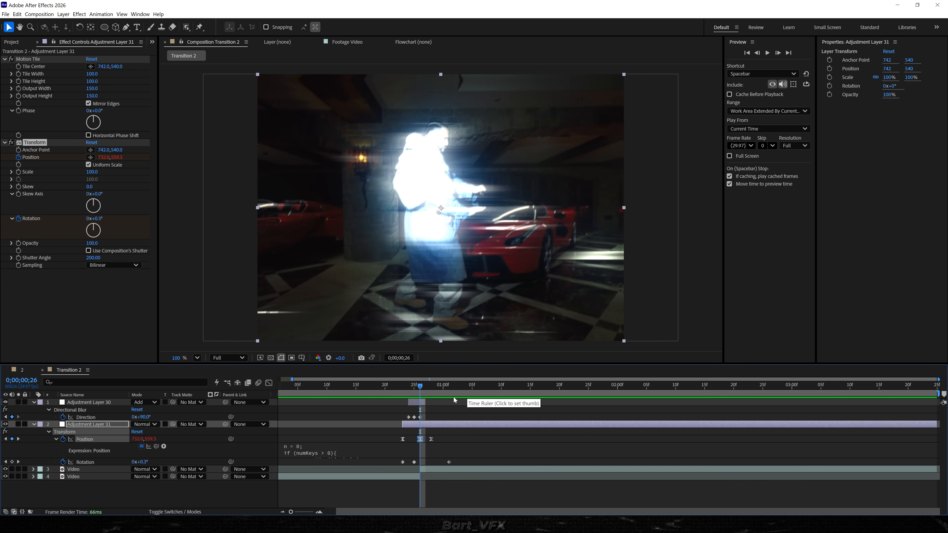
Select Adjustment Layer 30 and set its CC Threshold Threshold to 66.3.
key("ctrl+a")
key("u")
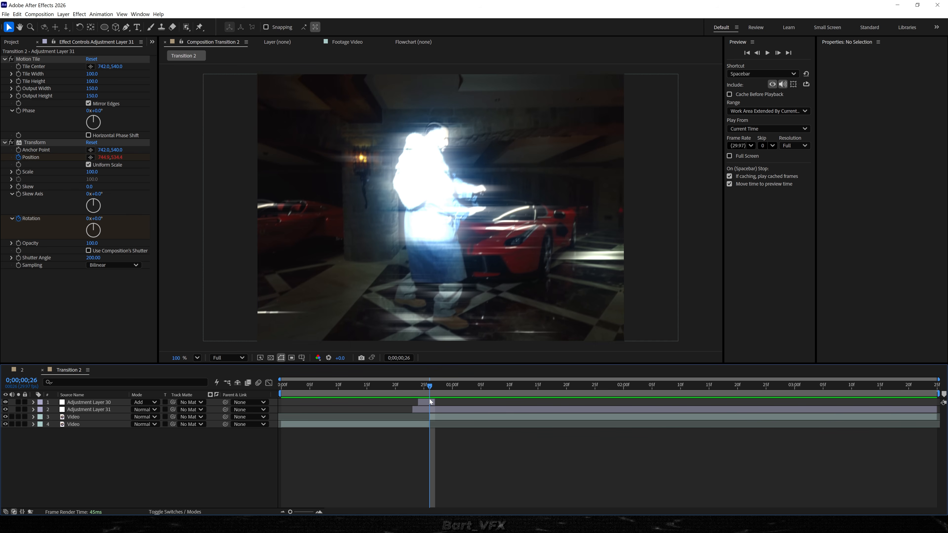
left_click(426, 404)
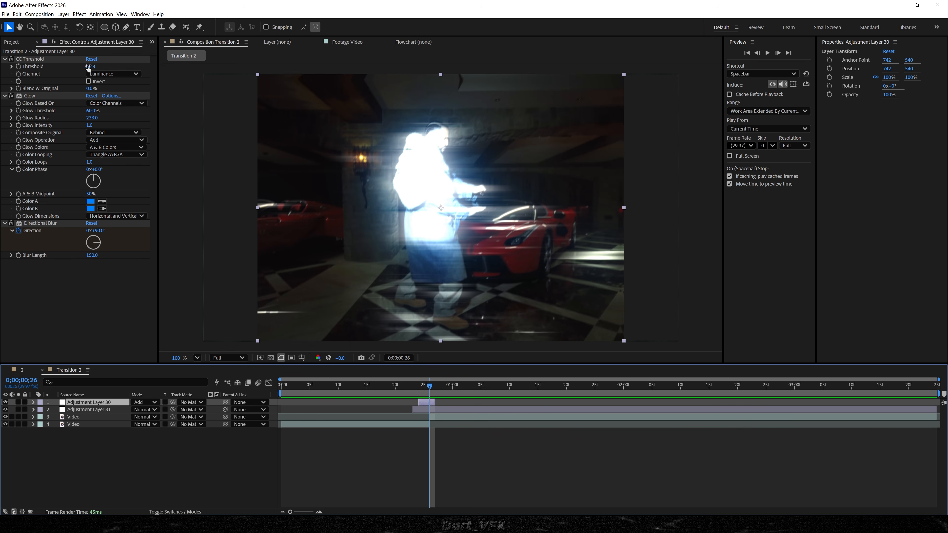
left_click_drag(90, 66, 140, 63)
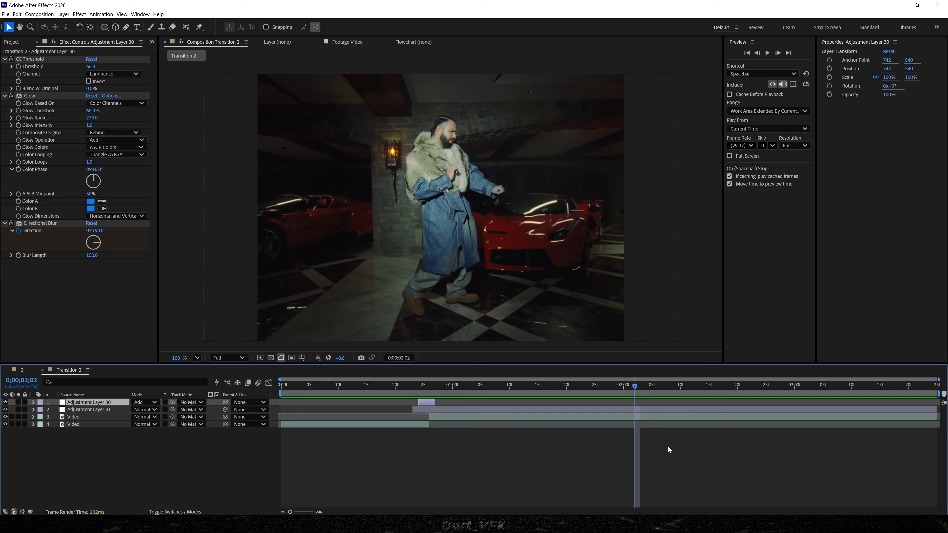